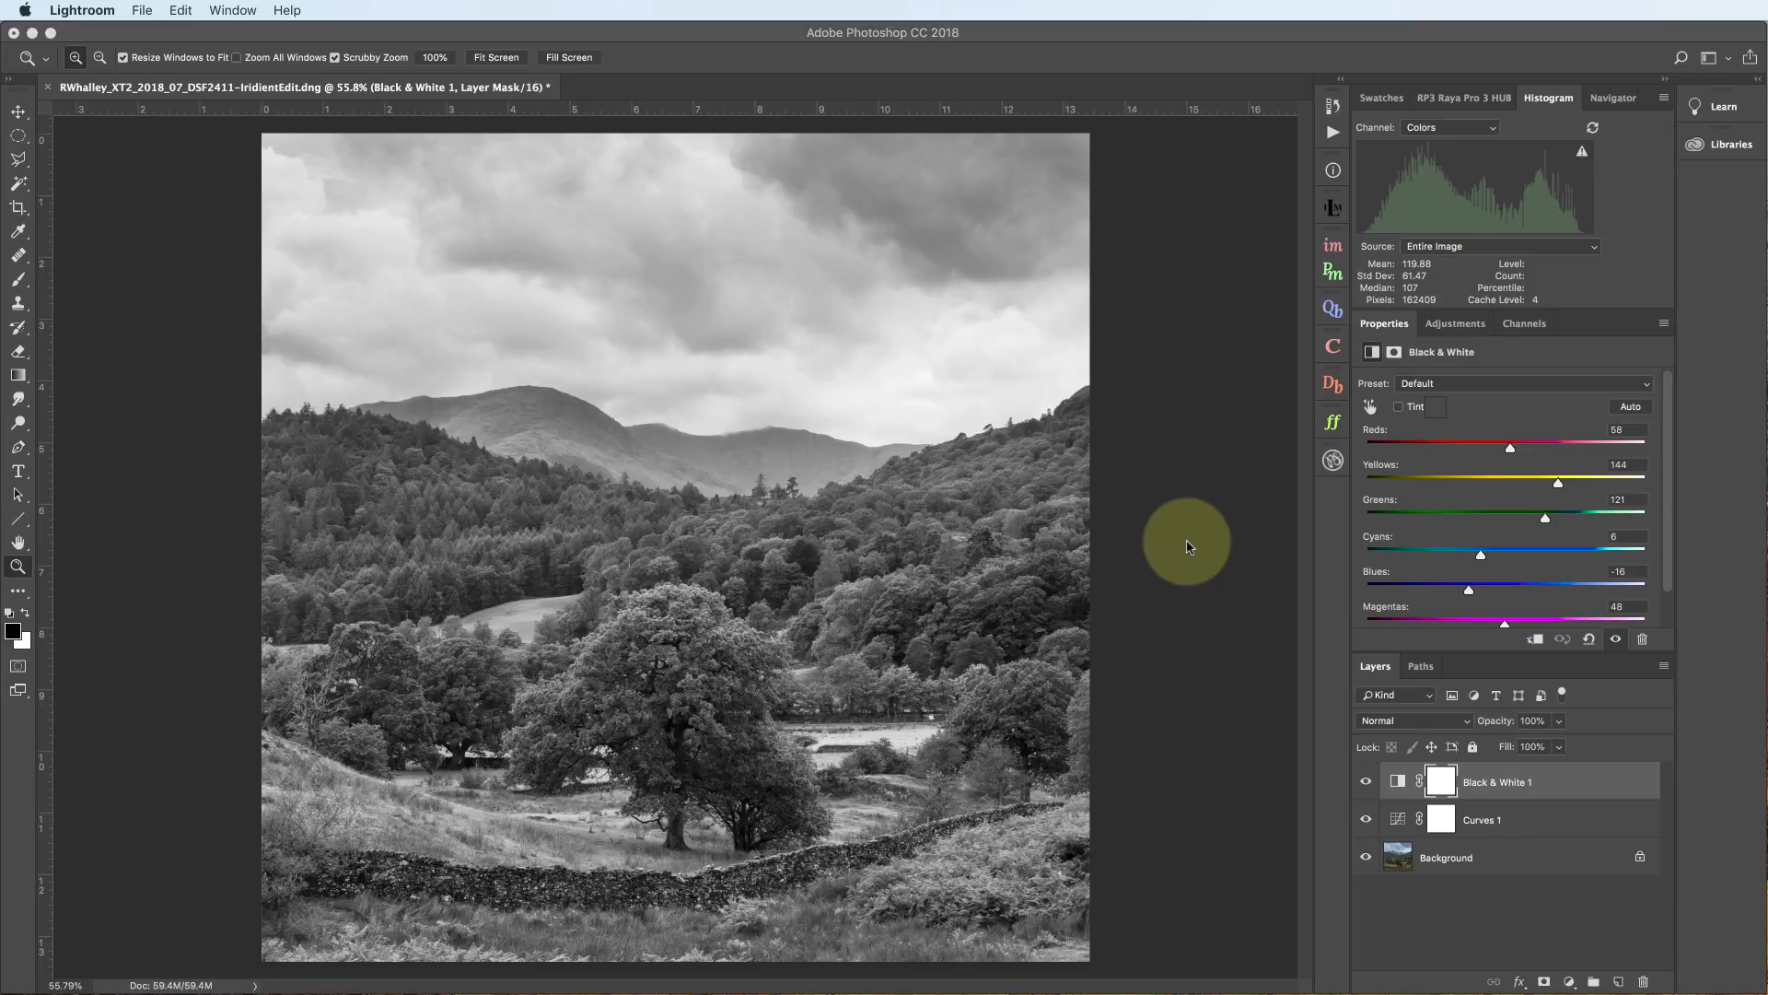
Toggle the visibility of the Black & White 1 and Curves 1 adjustment layers to compare their effect on the photo
{"action": "left_click", "coordinate": [1363, 781]}
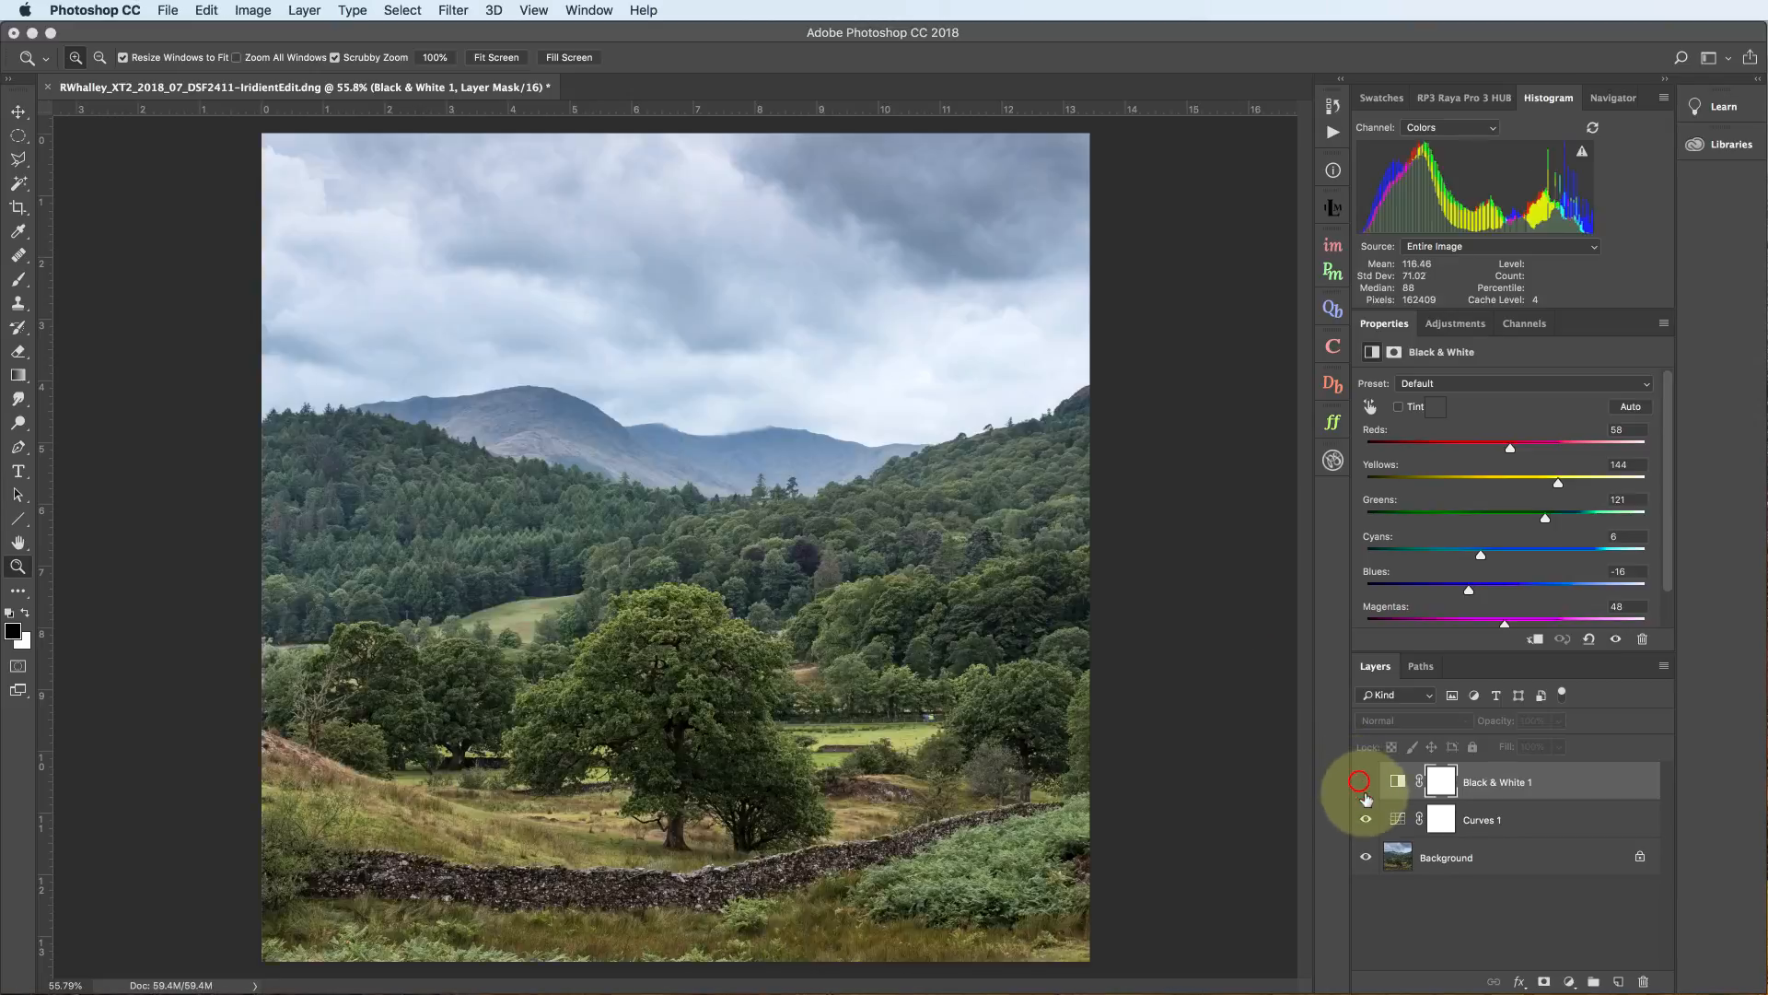
{"action": "left_click", "coordinate": [1366, 820]}
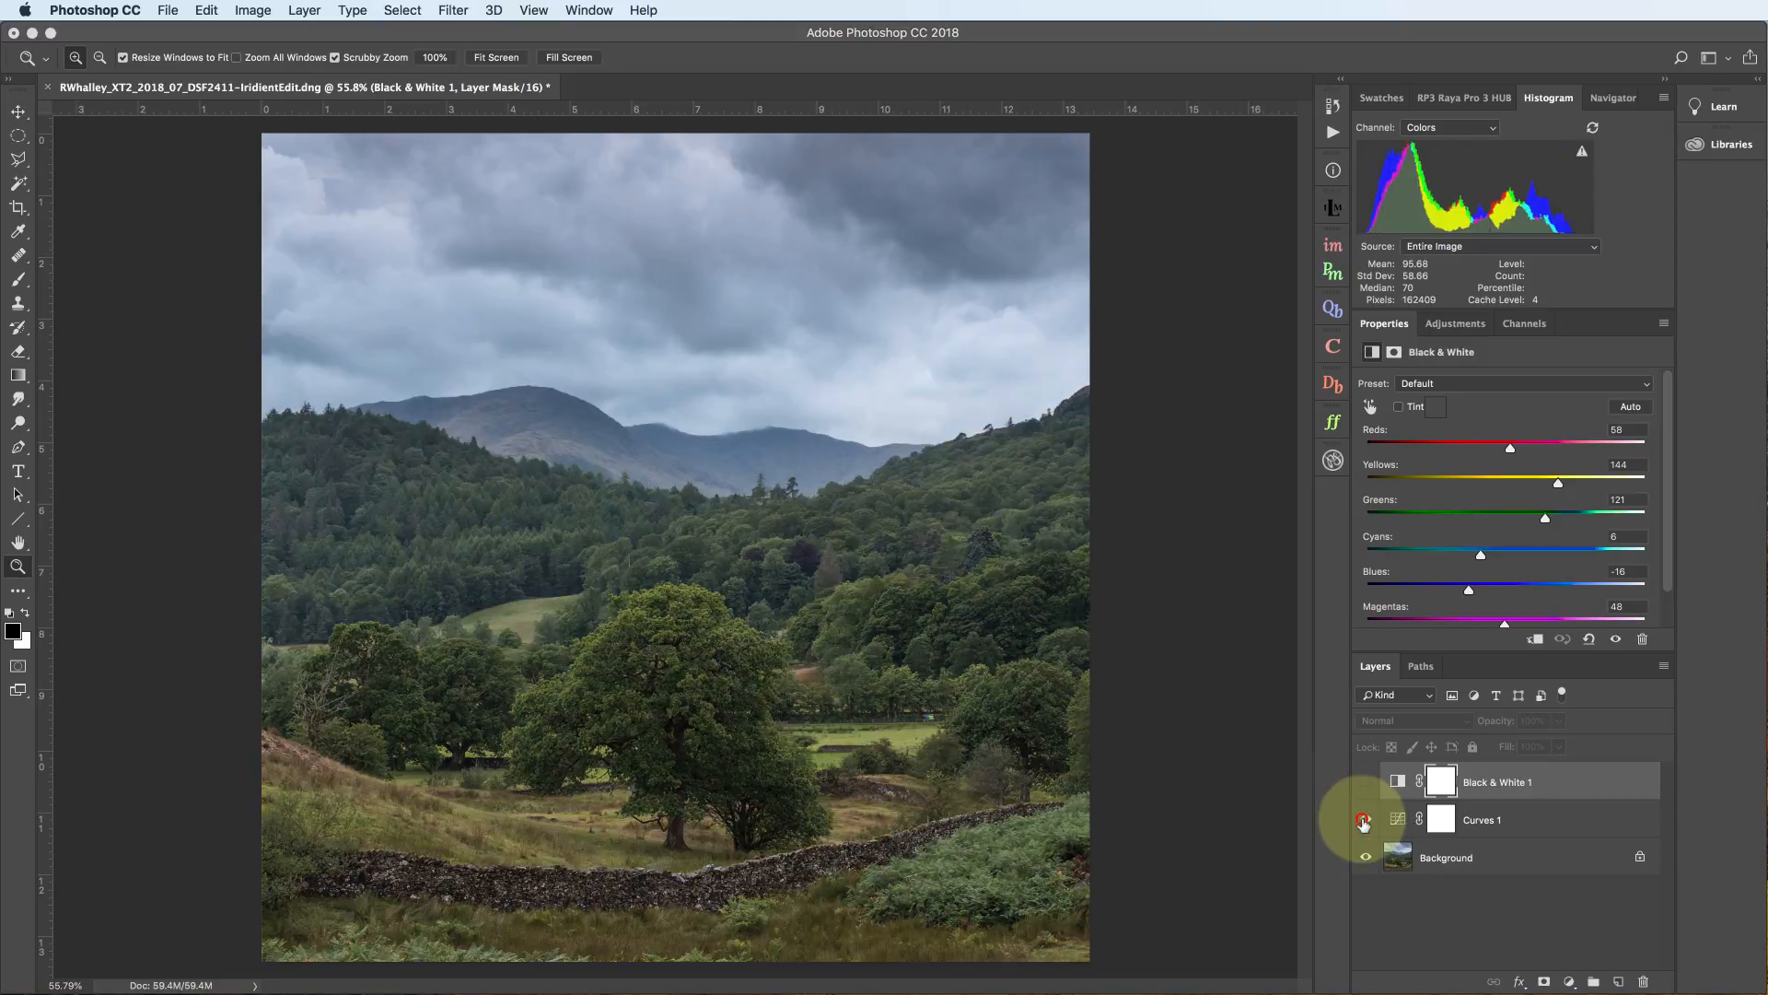
{"action": "left_click", "coordinate": [1362, 817]}
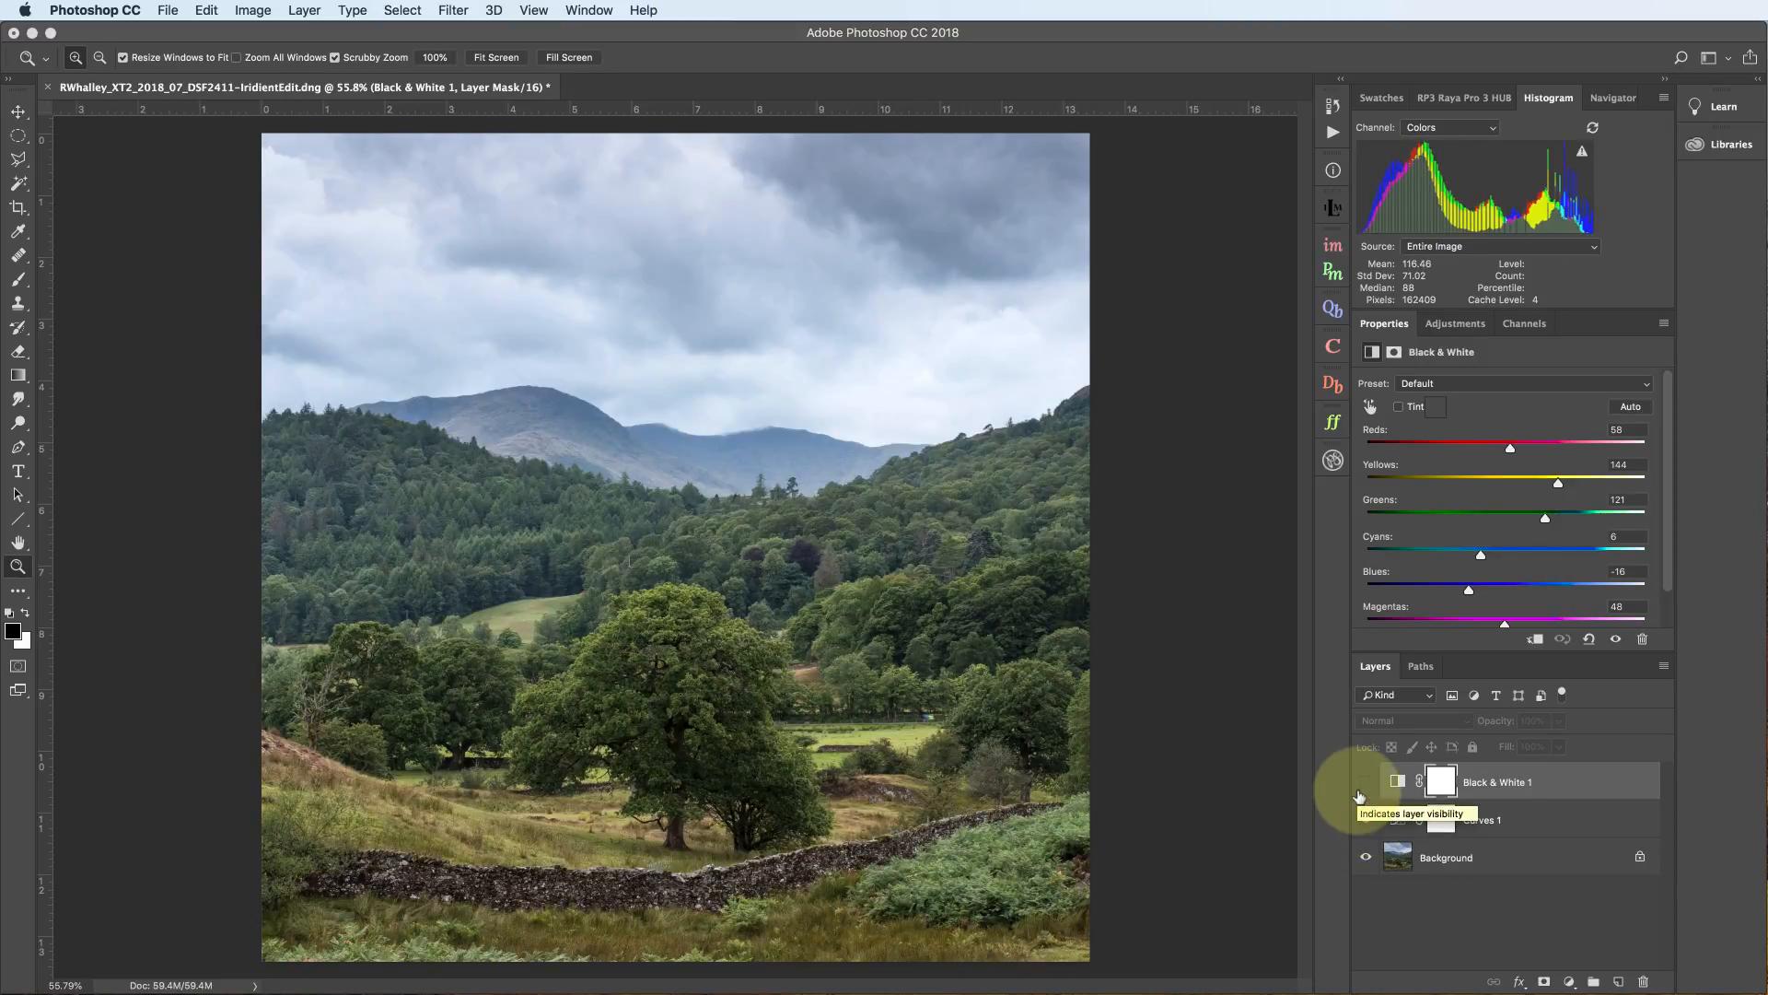
{"action": "left_click", "coordinate": [1366, 781]}
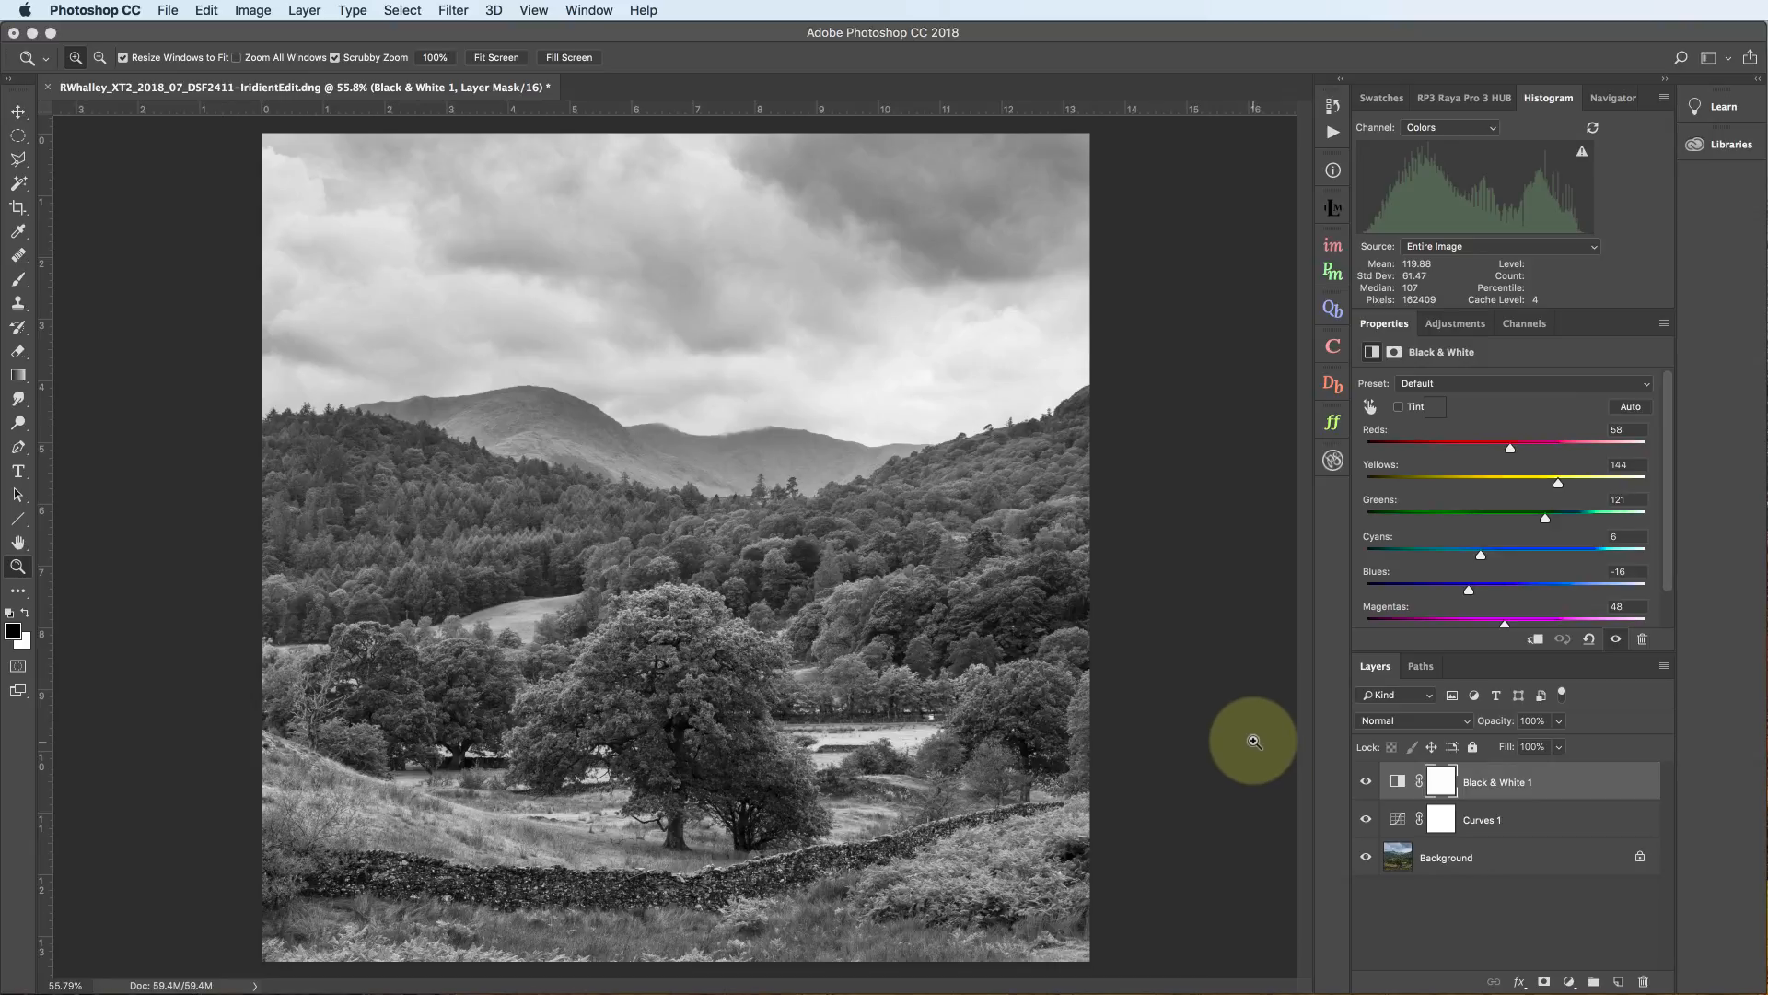
Stamp all visible layers into a new layer above Black & White 1 and open it in the Camera Raw Filter at 100% zoom
{"action": "left_click", "coordinate": [1395, 782]}
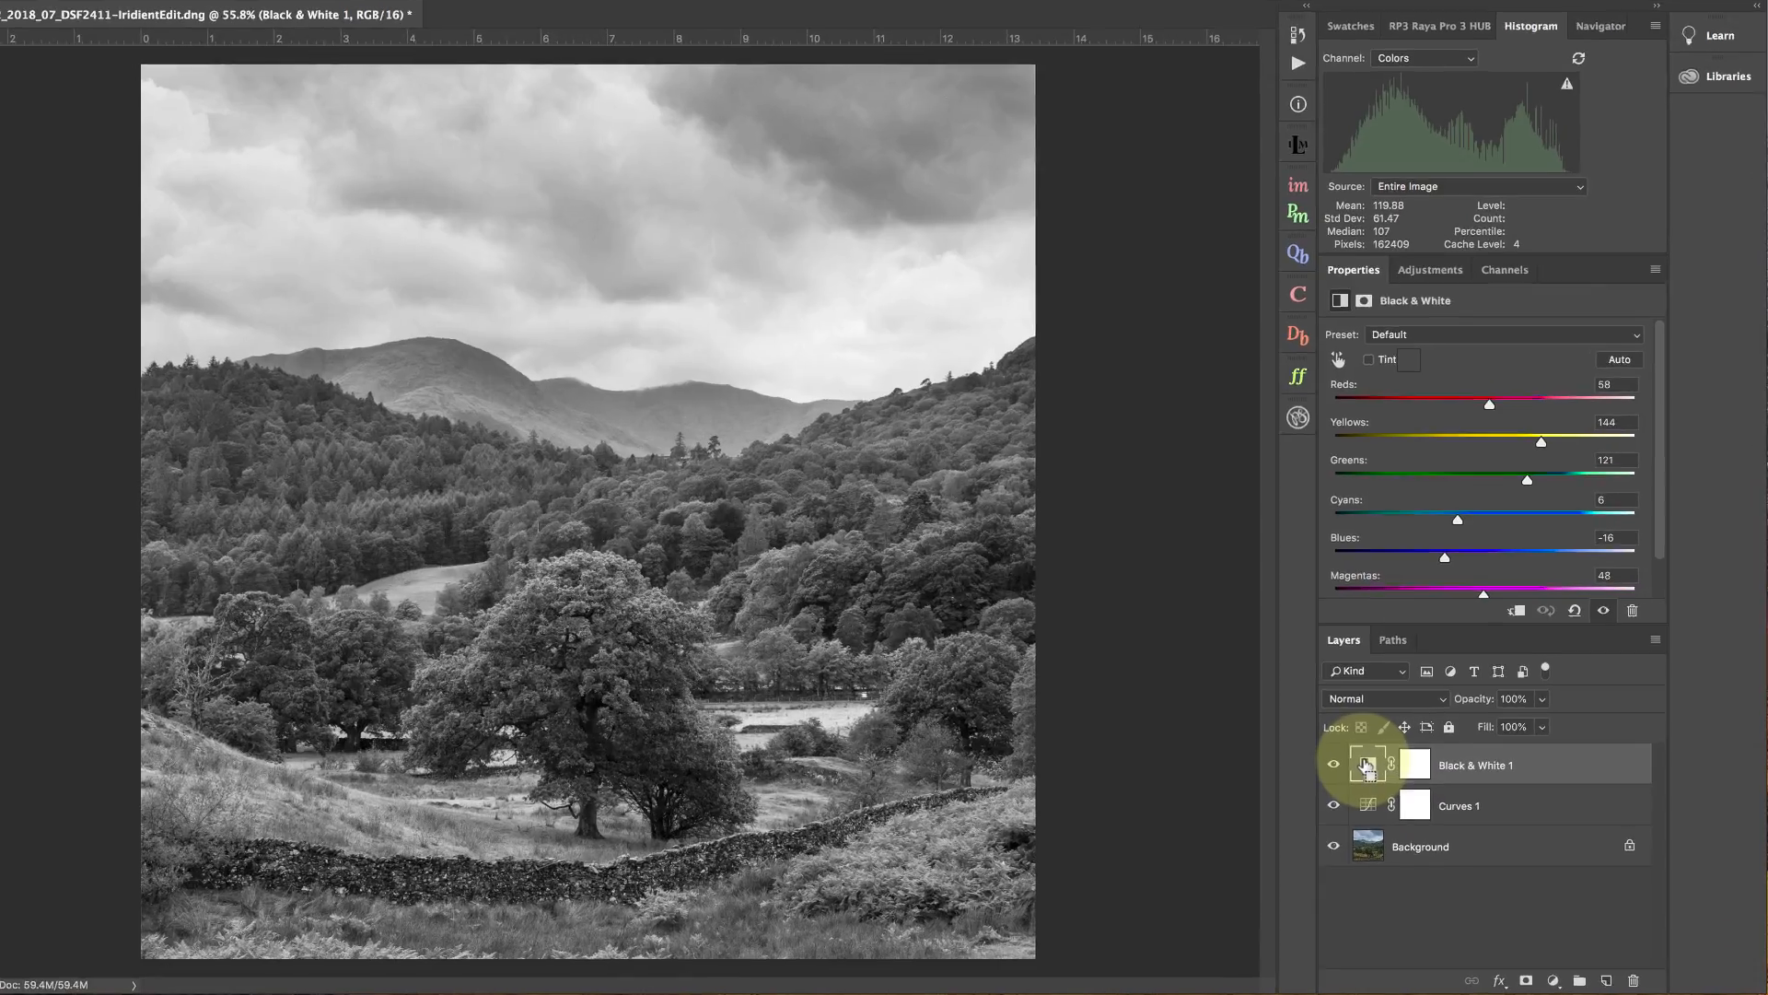
{"action": "key", "text": "super+alt+shift+e"}
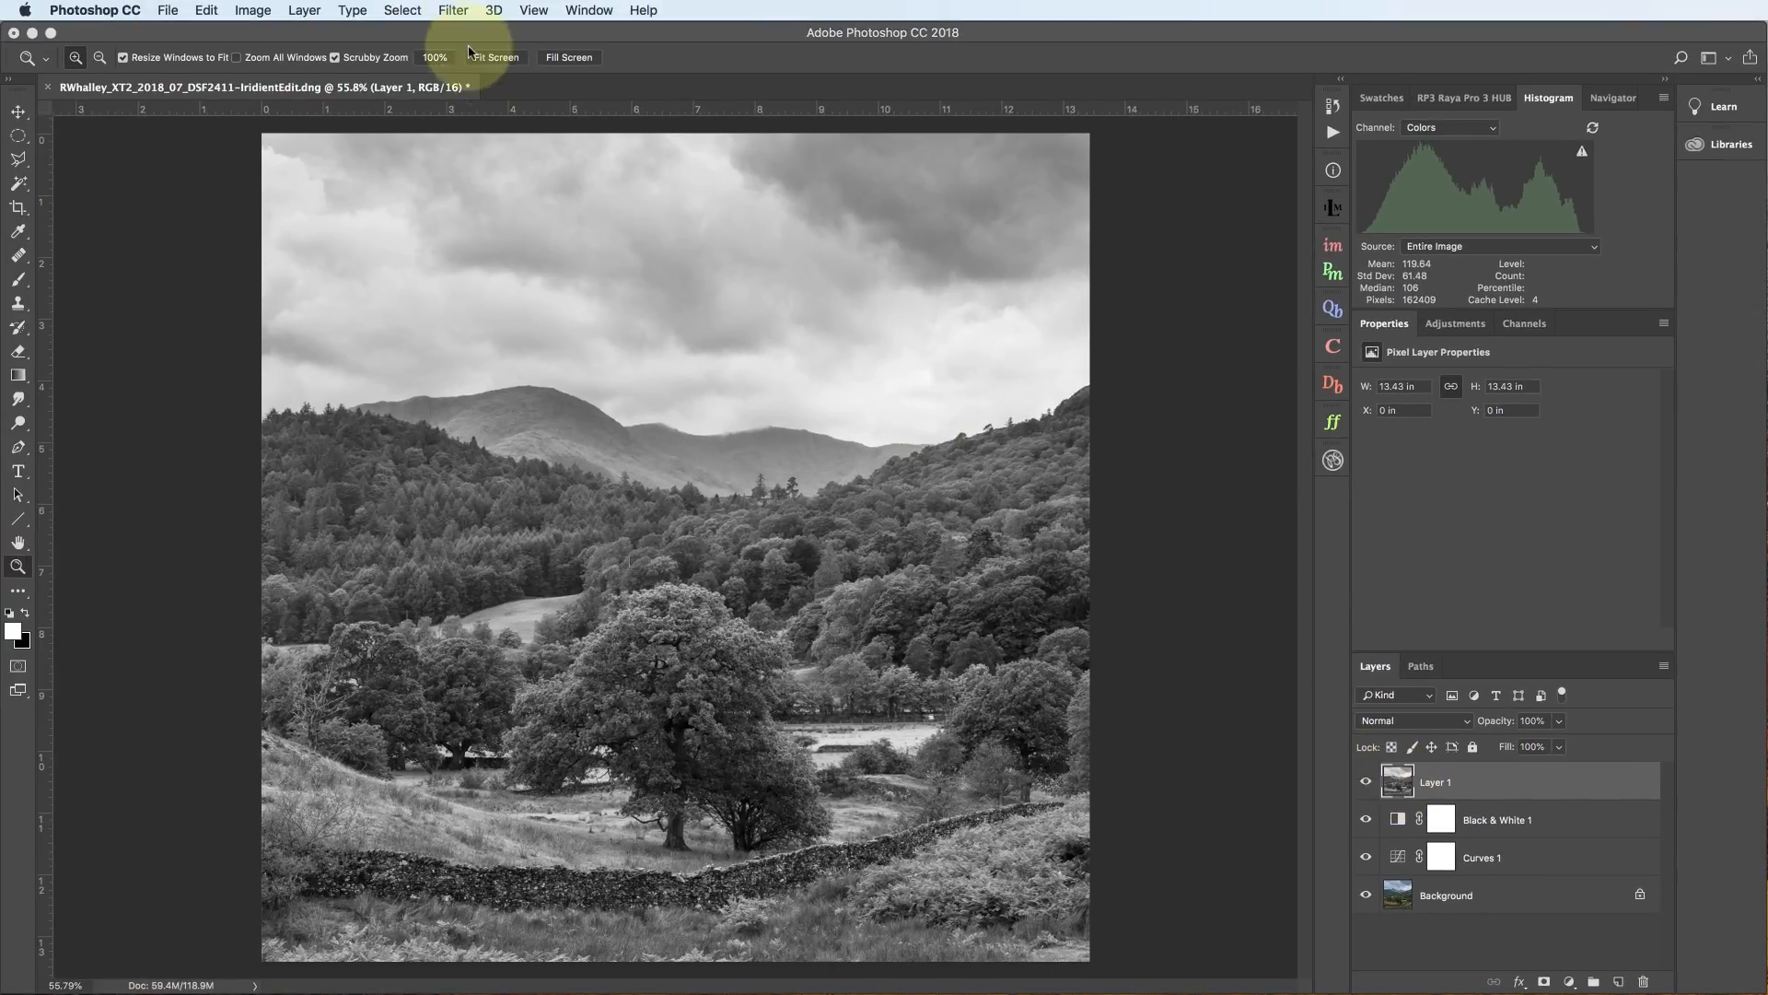
{"action": "left_click", "coordinate": [453, 11]}
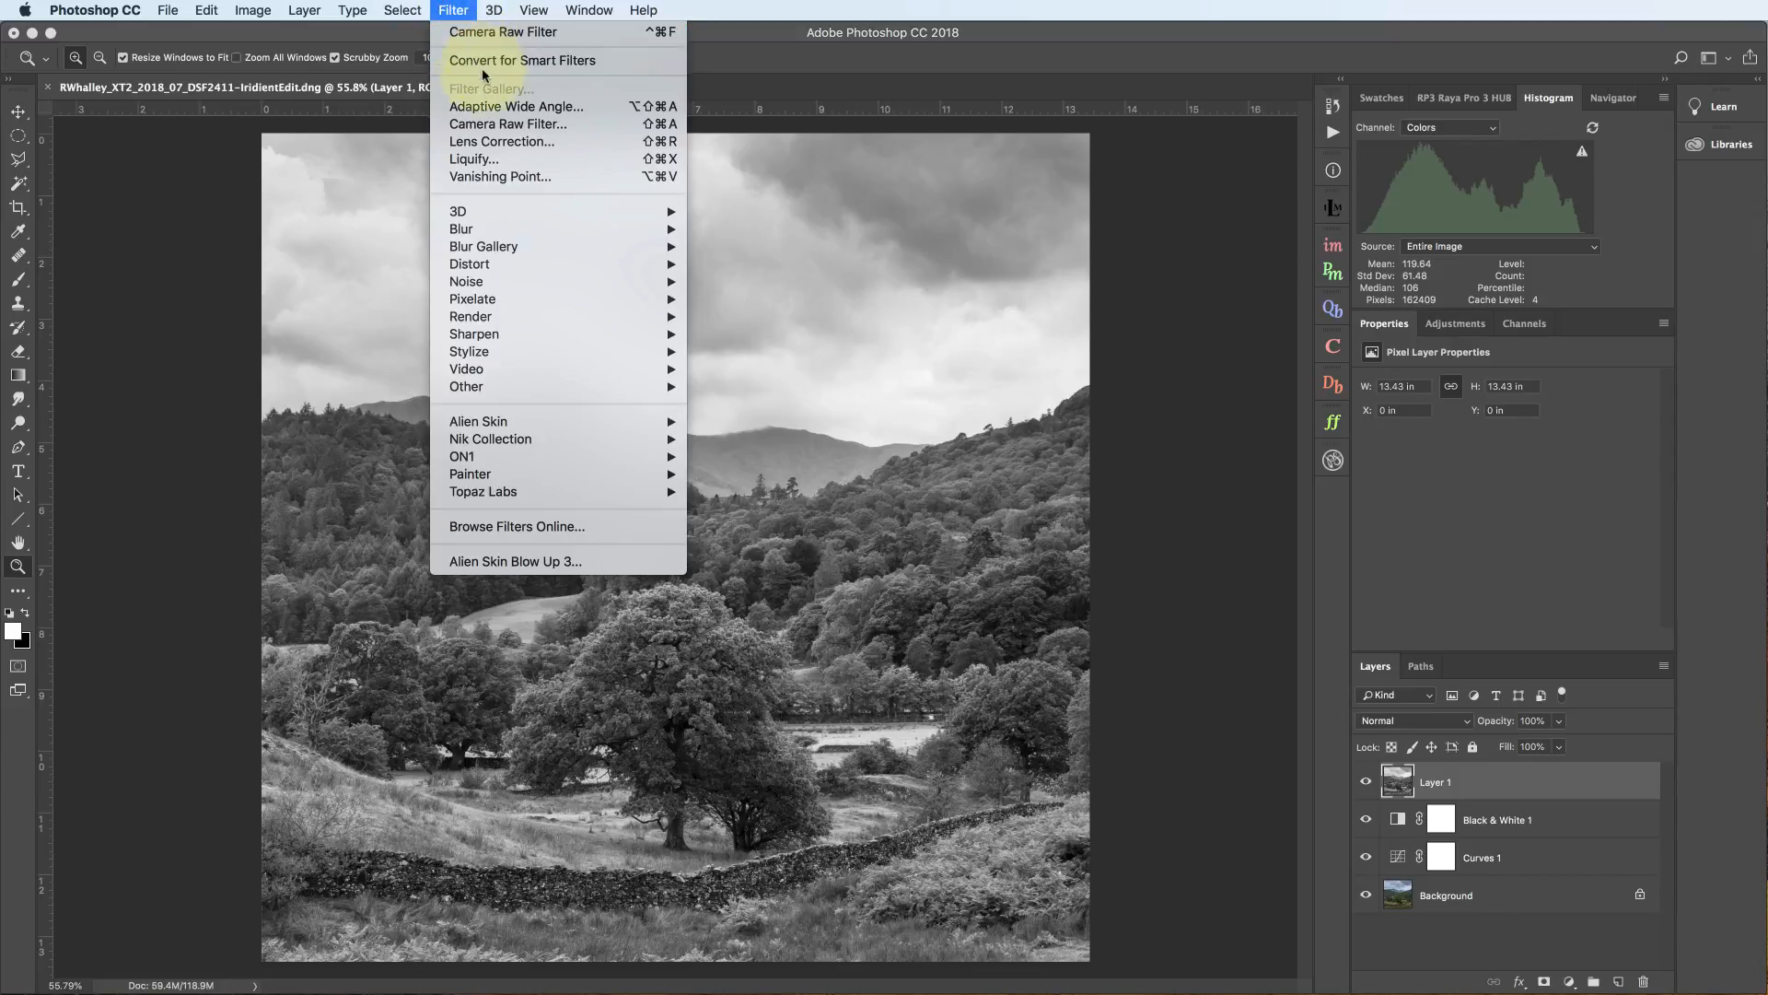
{"action": "left_click", "coordinate": [492, 121]}
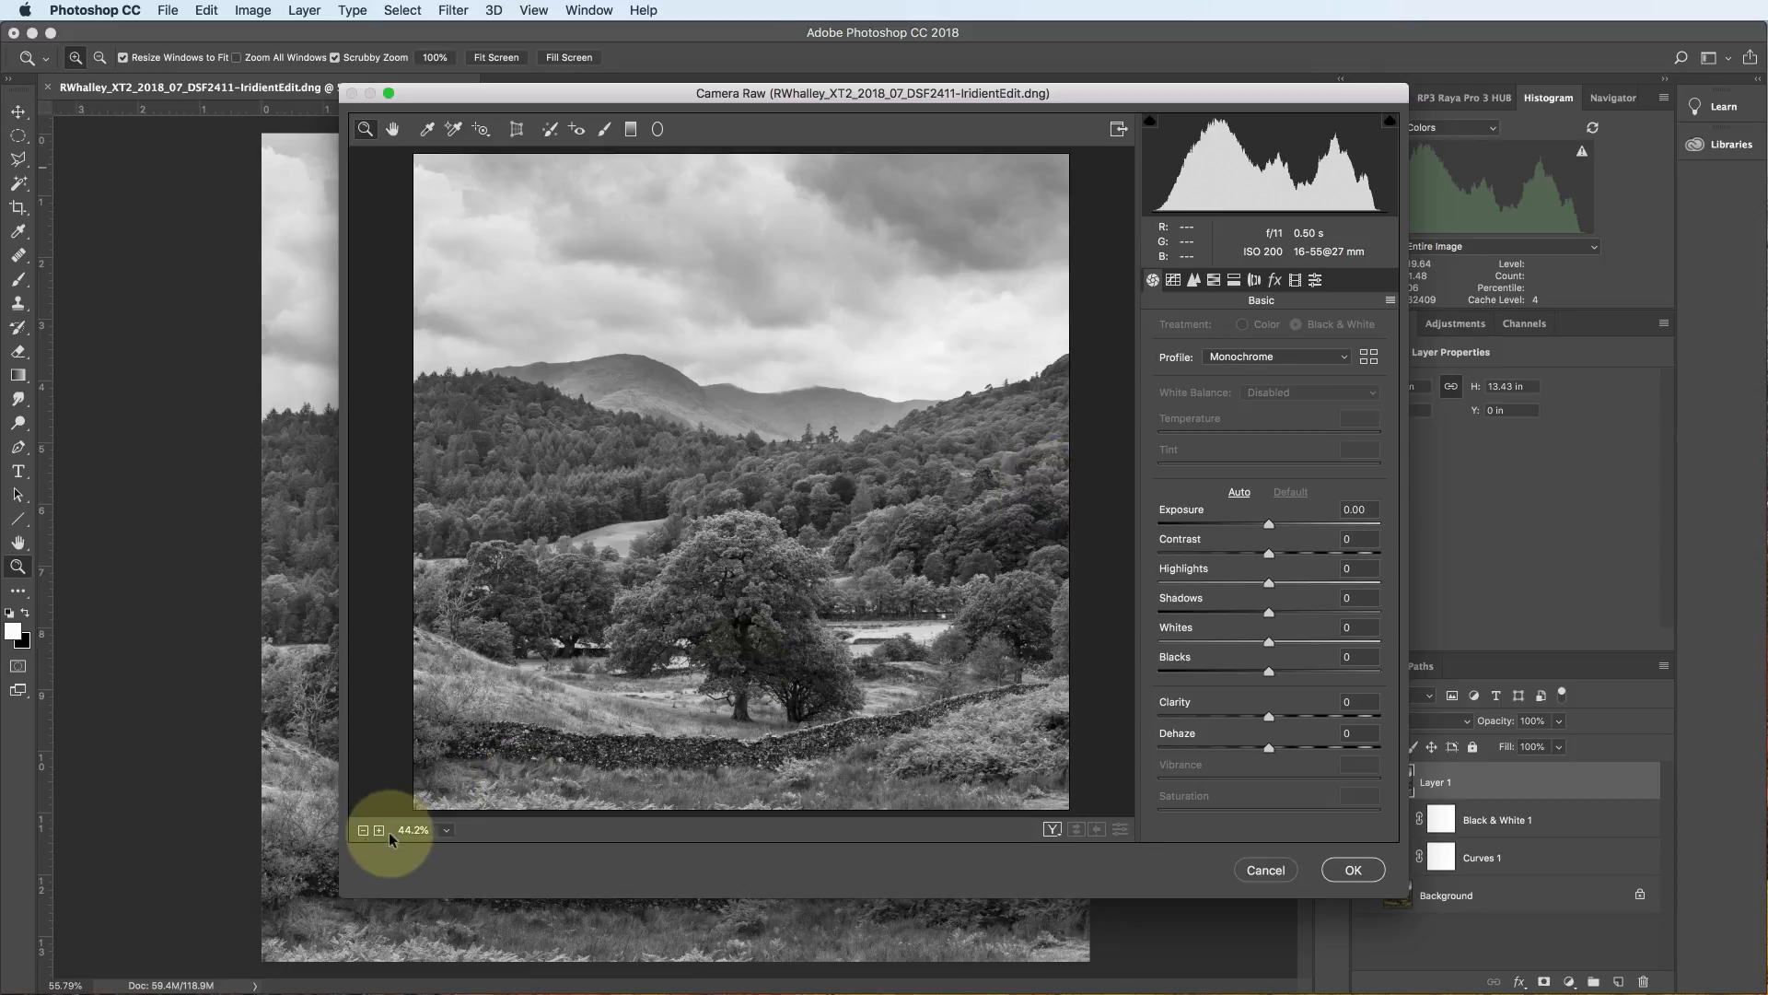
{"action": "left_click", "coordinate": [443, 831]}
{"action": "left_click", "coordinate": [512, 945]}
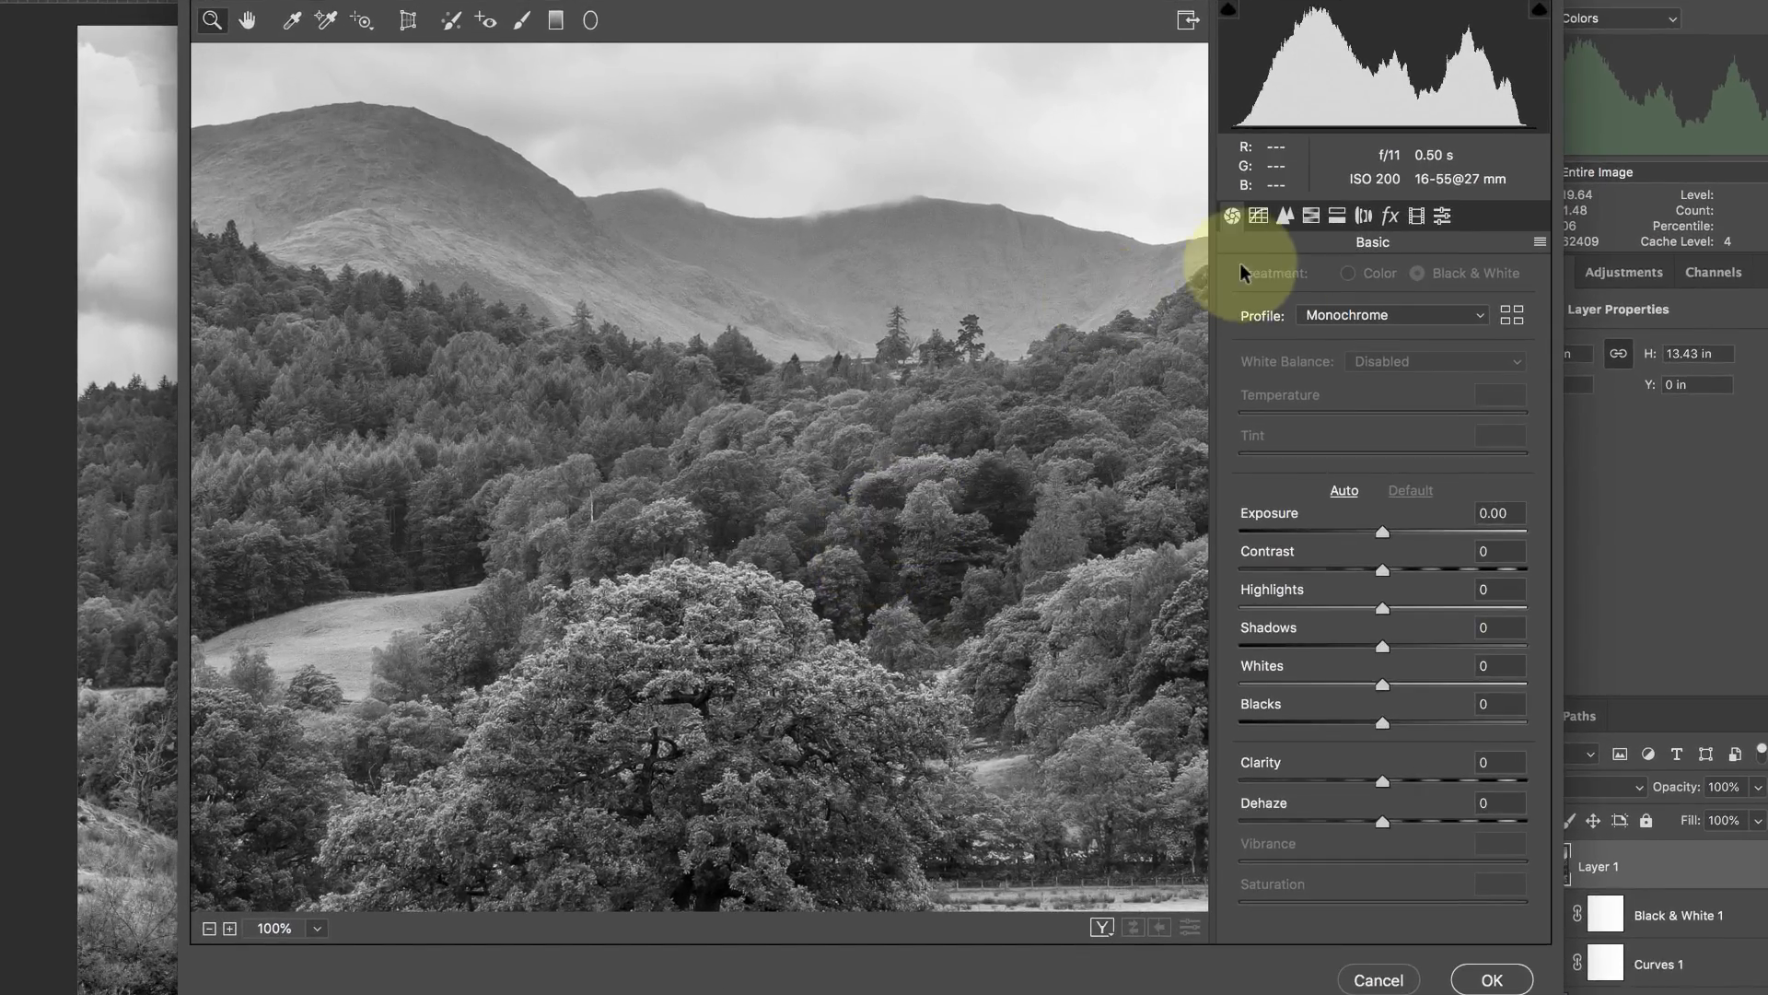
Apply Camera Raw grain to the stamped layer with amount 60, size 37 and roughness 65
{"action": "left_click", "coordinate": [1393, 214]}
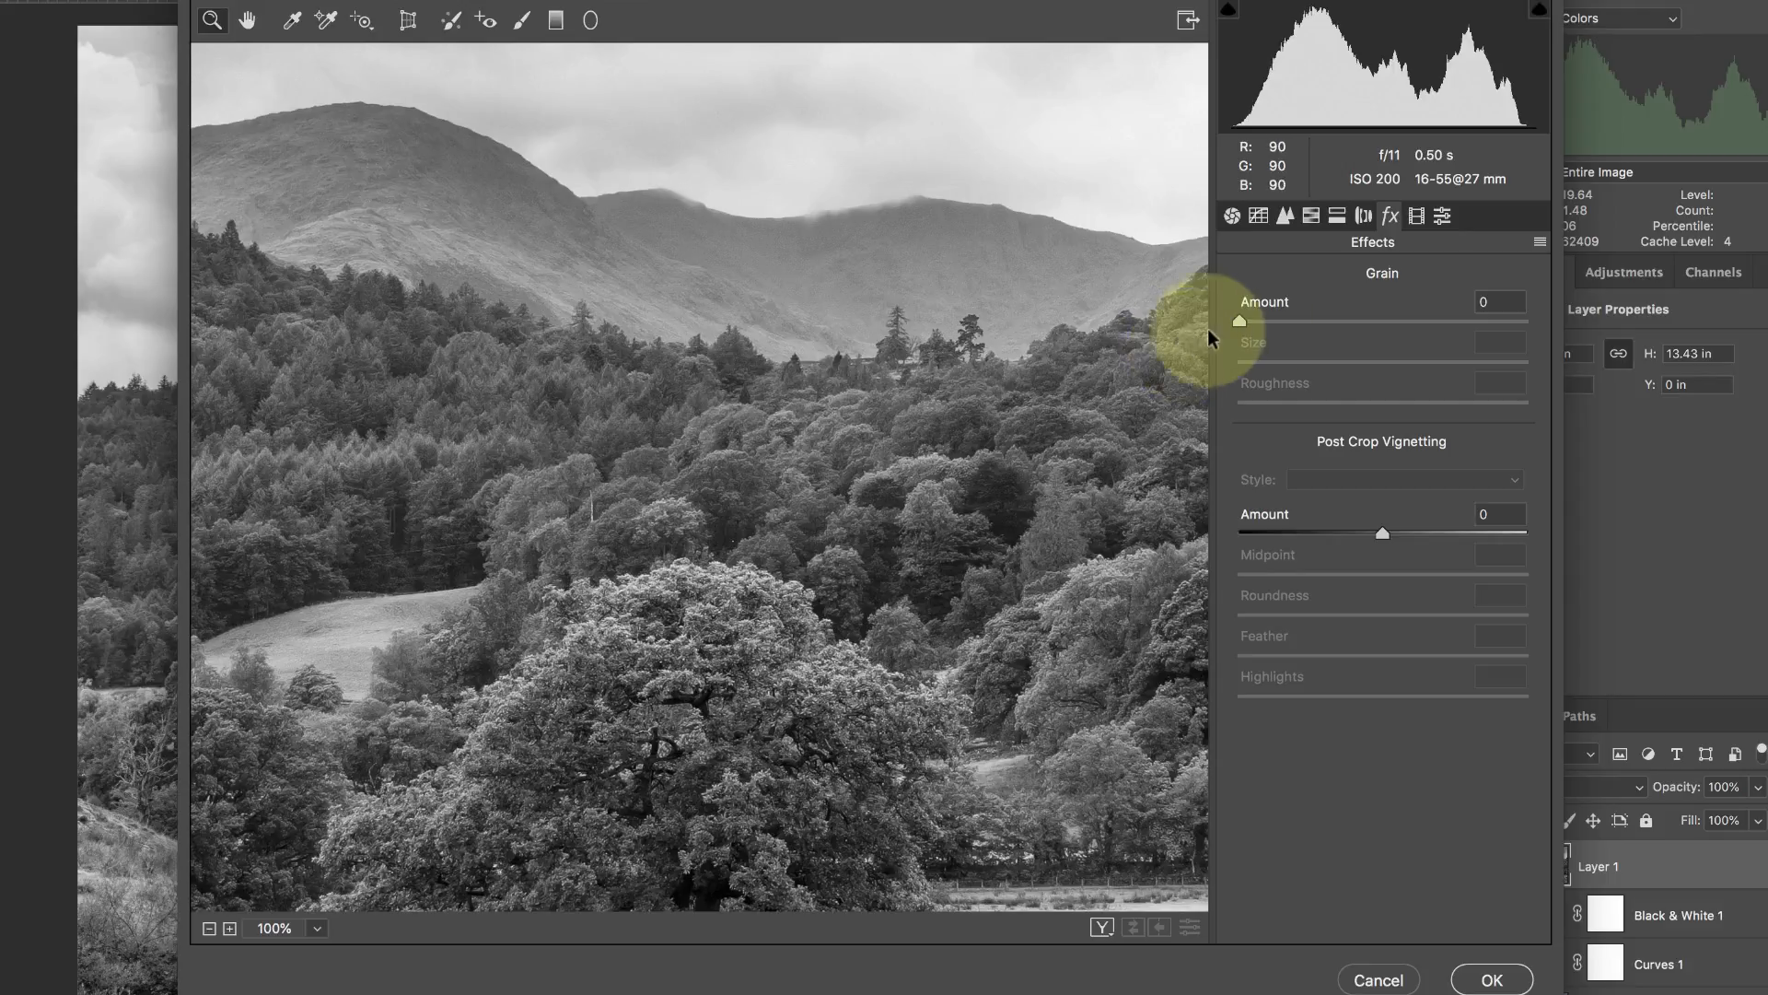
{"action": "left_click_drag", "start_coordinate": [1241, 321], "coordinate": [1411, 328]}
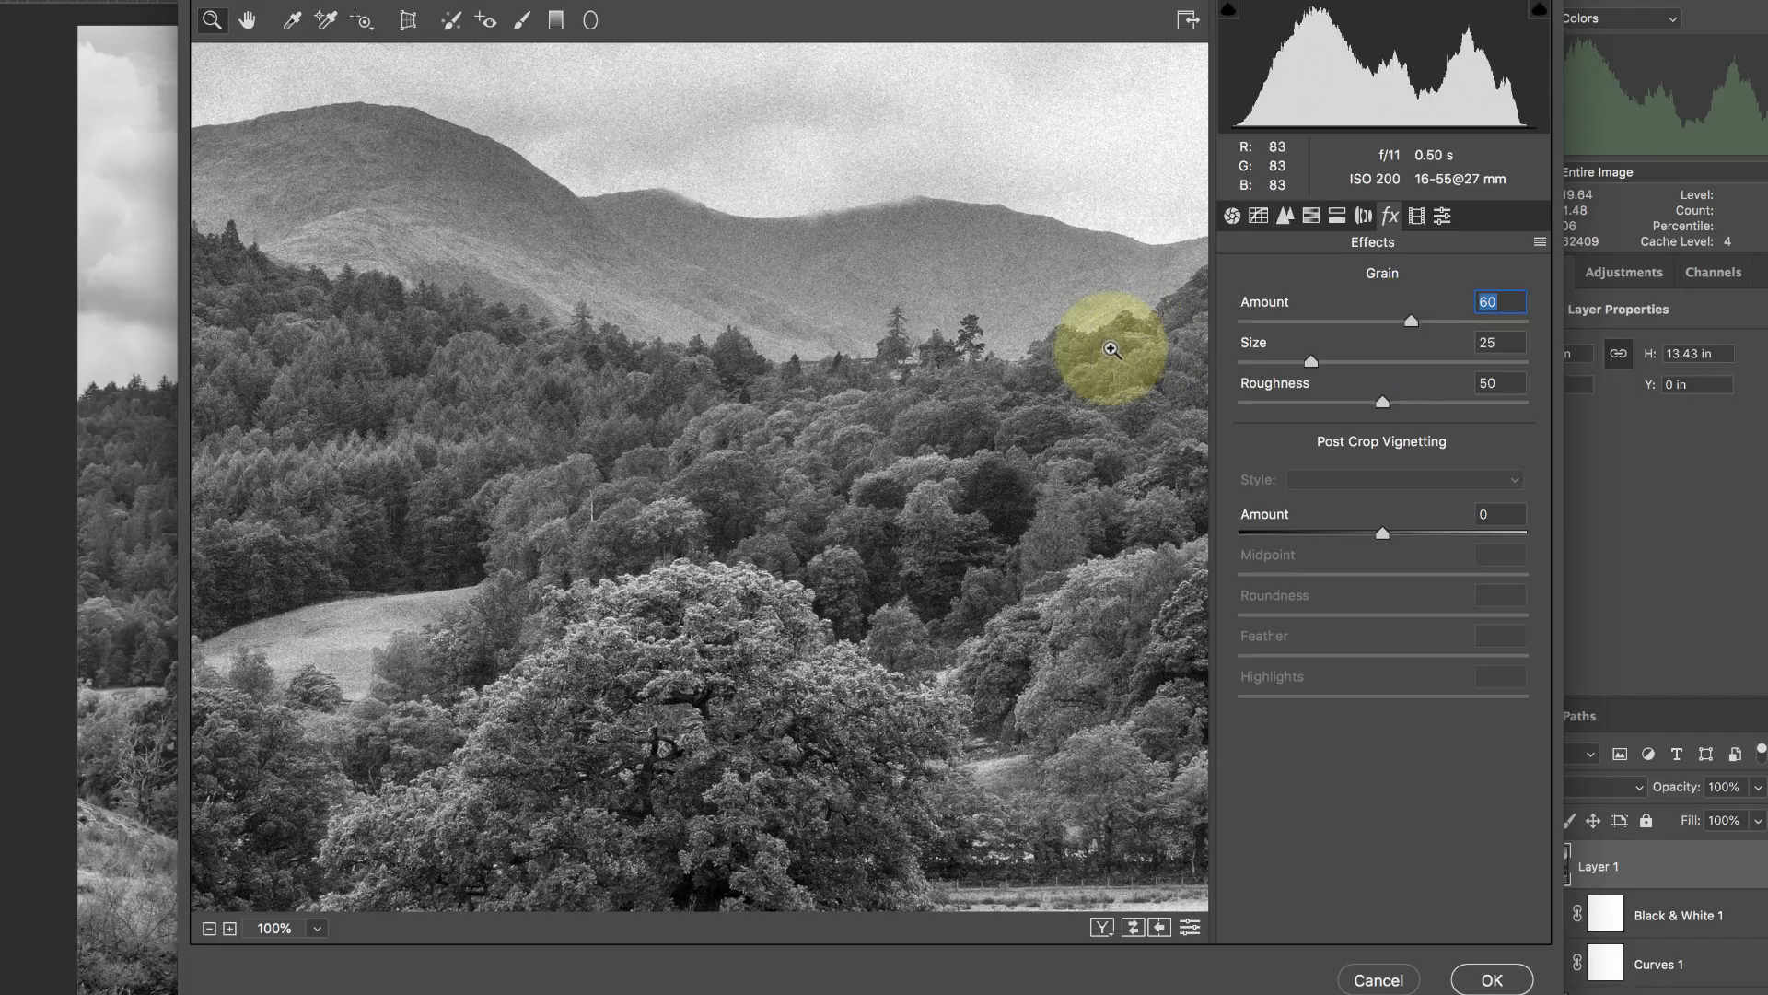
{"action": "left_click_drag", "start_coordinate": [1309, 361], "coordinate": [1344, 363]}
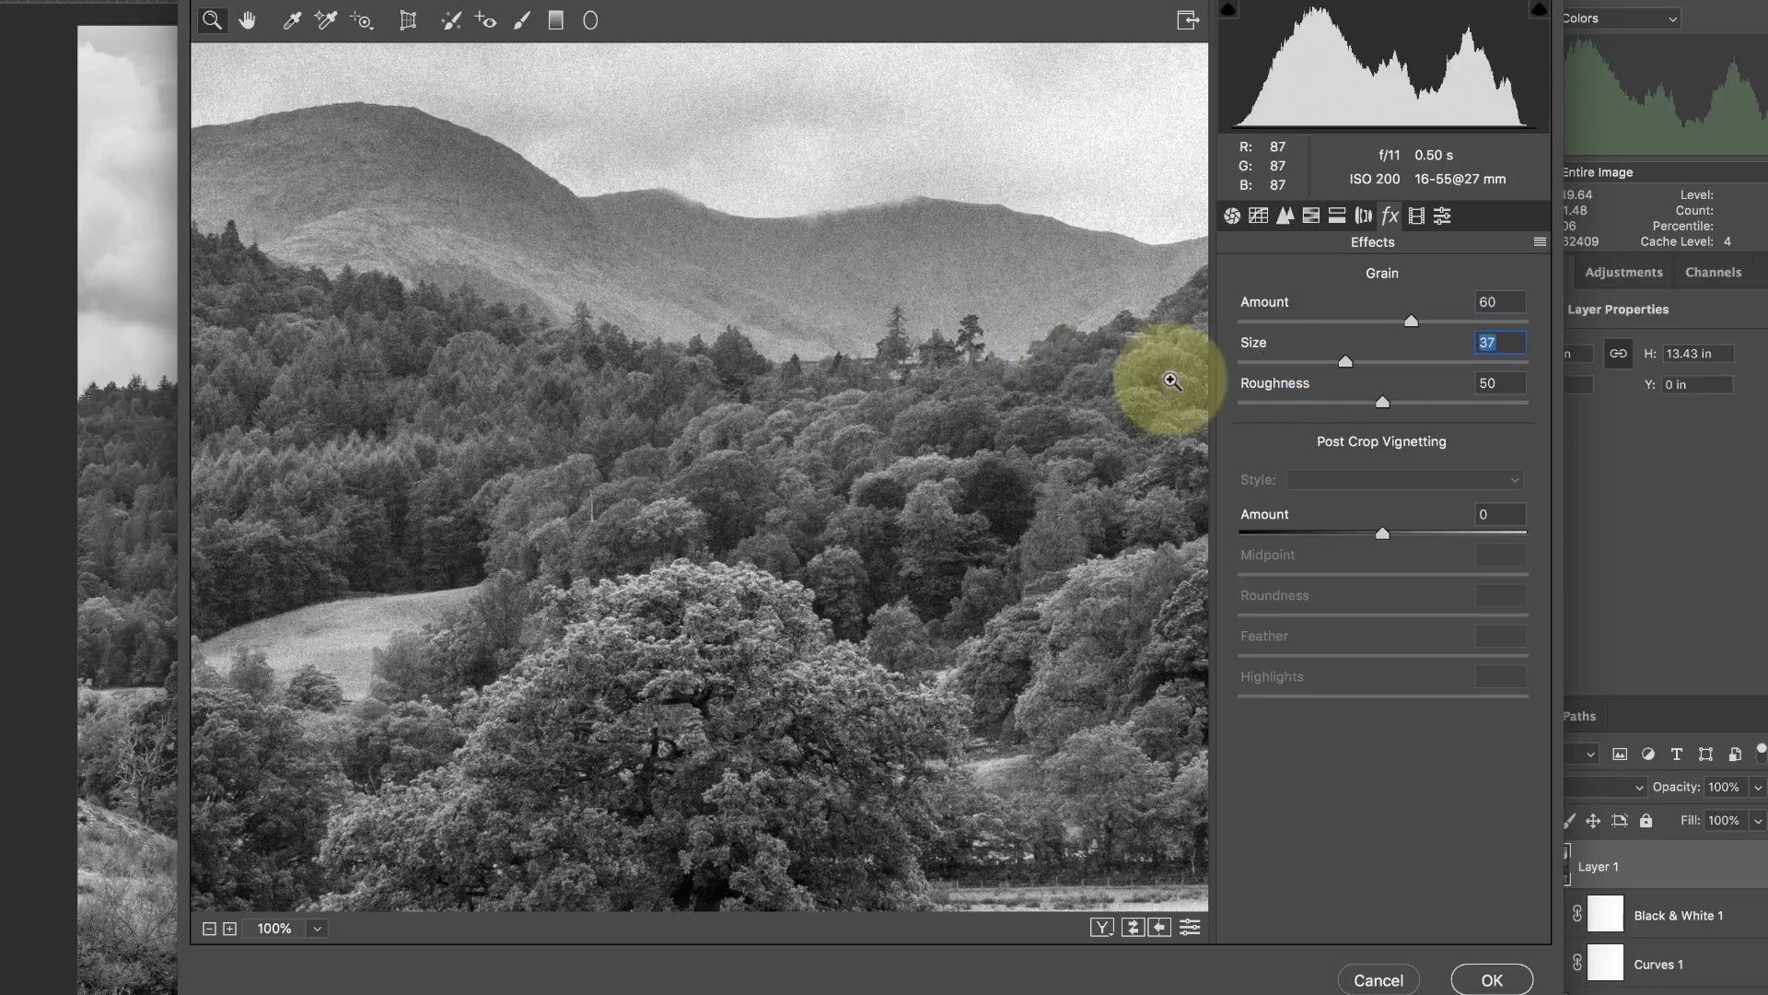
{"action": "left_click_drag", "start_coordinate": [1343, 363], "coordinate": [1408, 364]}
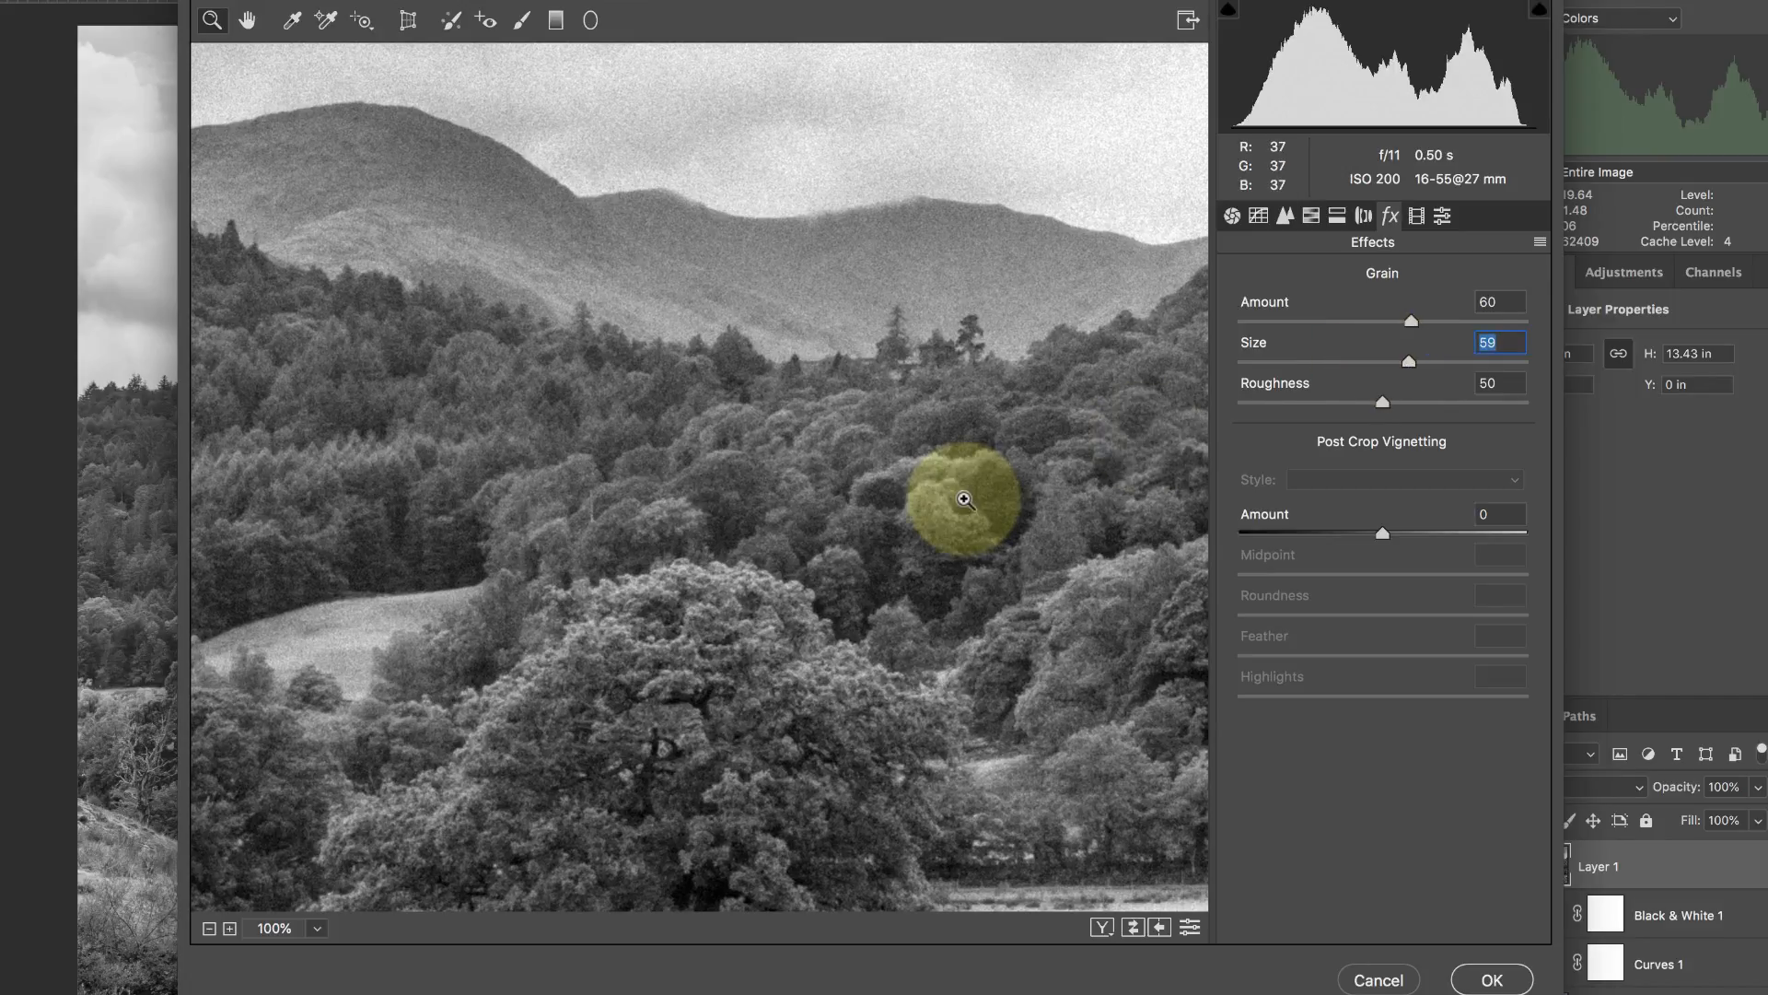
{"action": "left_click", "coordinate": [1408, 362]}
{"action": "left_click_drag", "start_coordinate": [1408, 362], "coordinate": [1345, 359]}
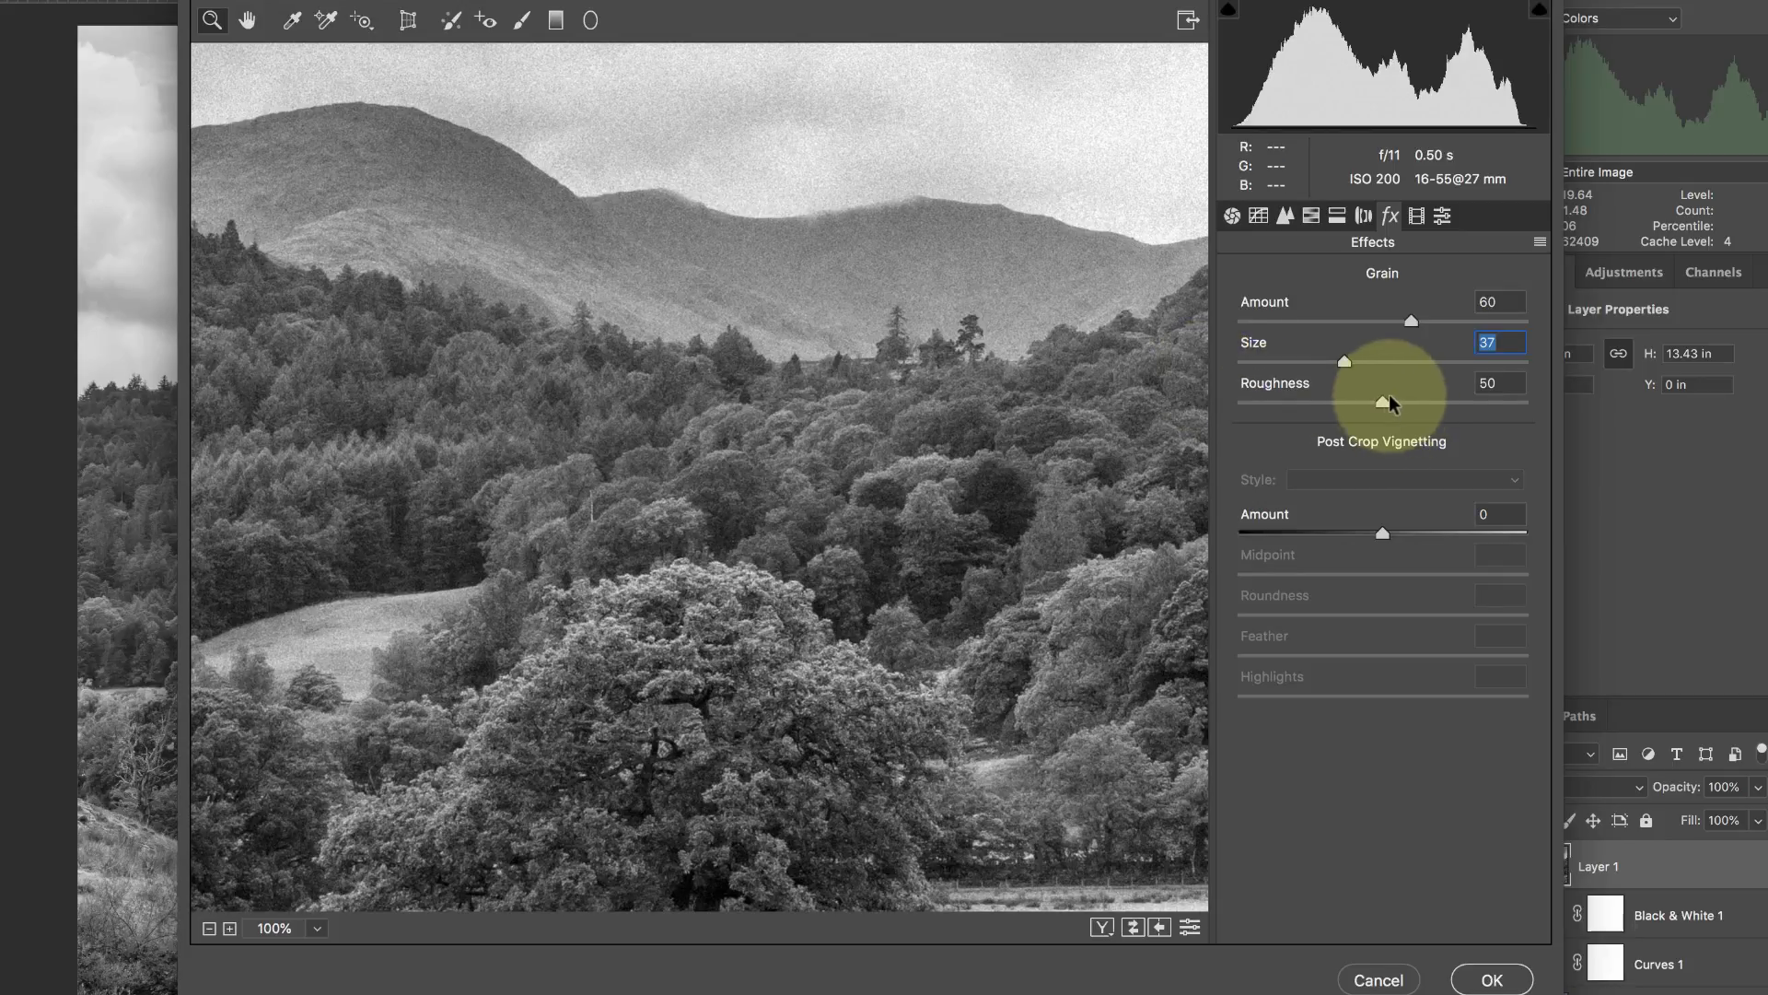
{"action": "left_click_drag", "start_coordinate": [1383, 400], "coordinate": [1427, 403]}
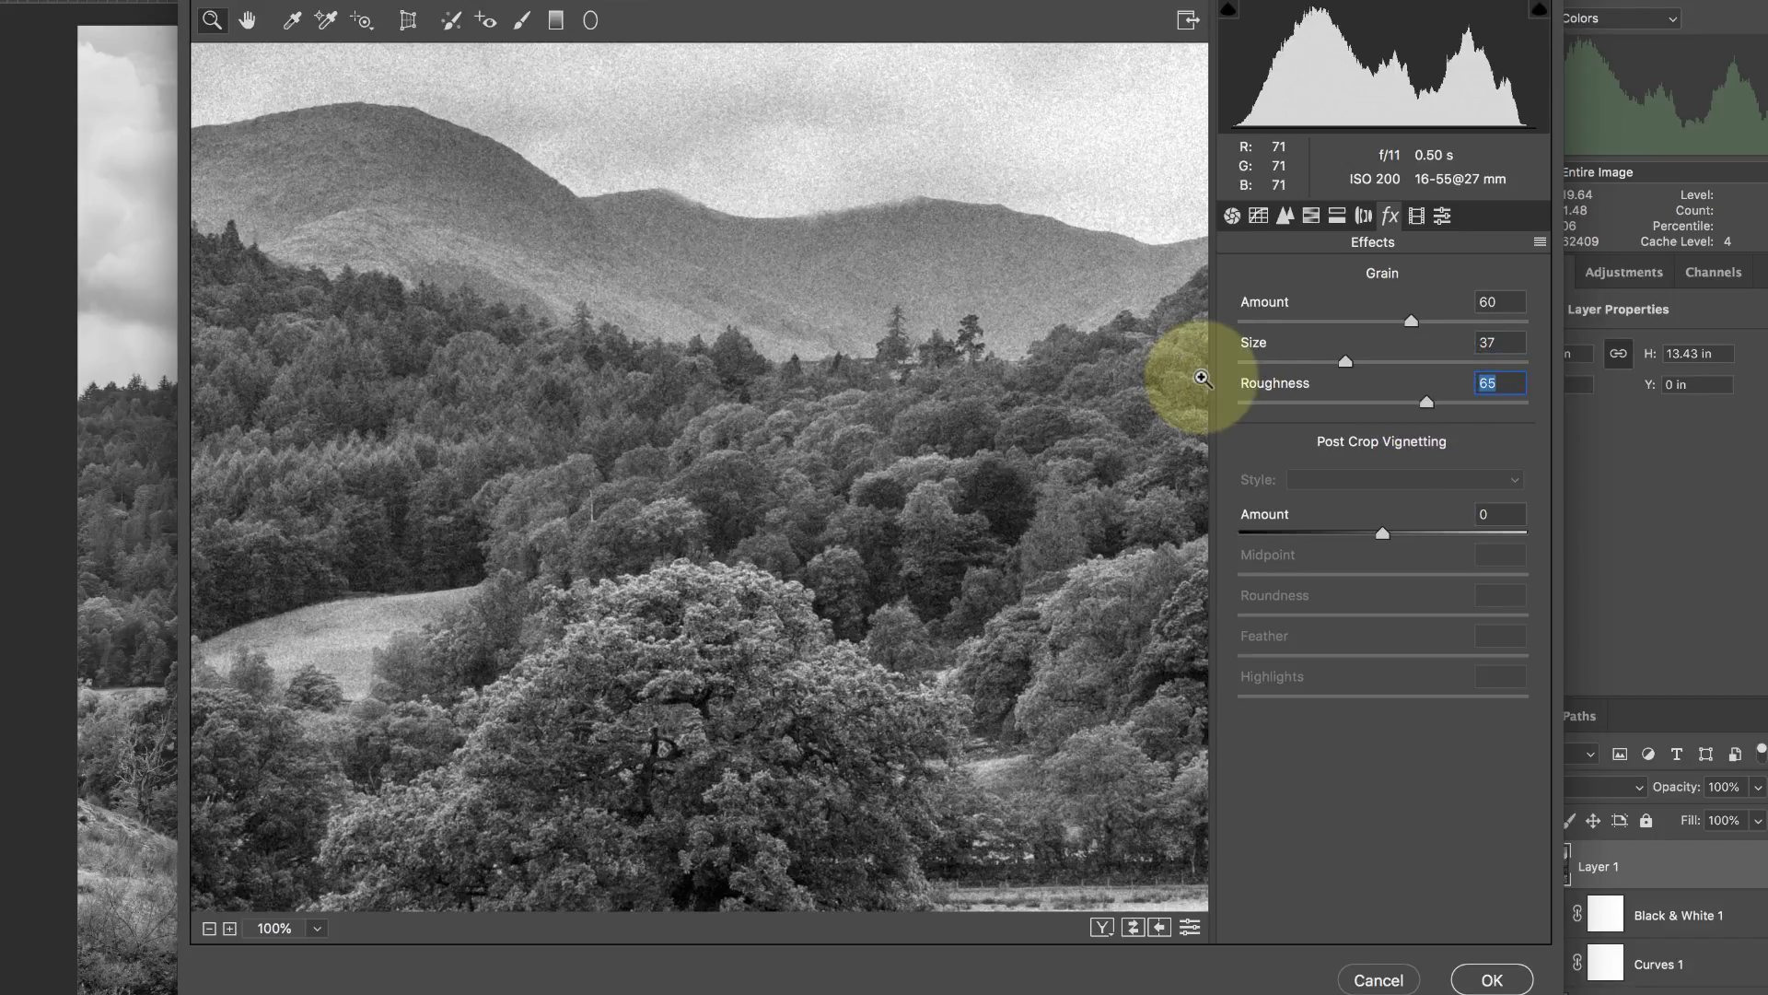
{"action": "left_click", "coordinate": [1492, 979]}
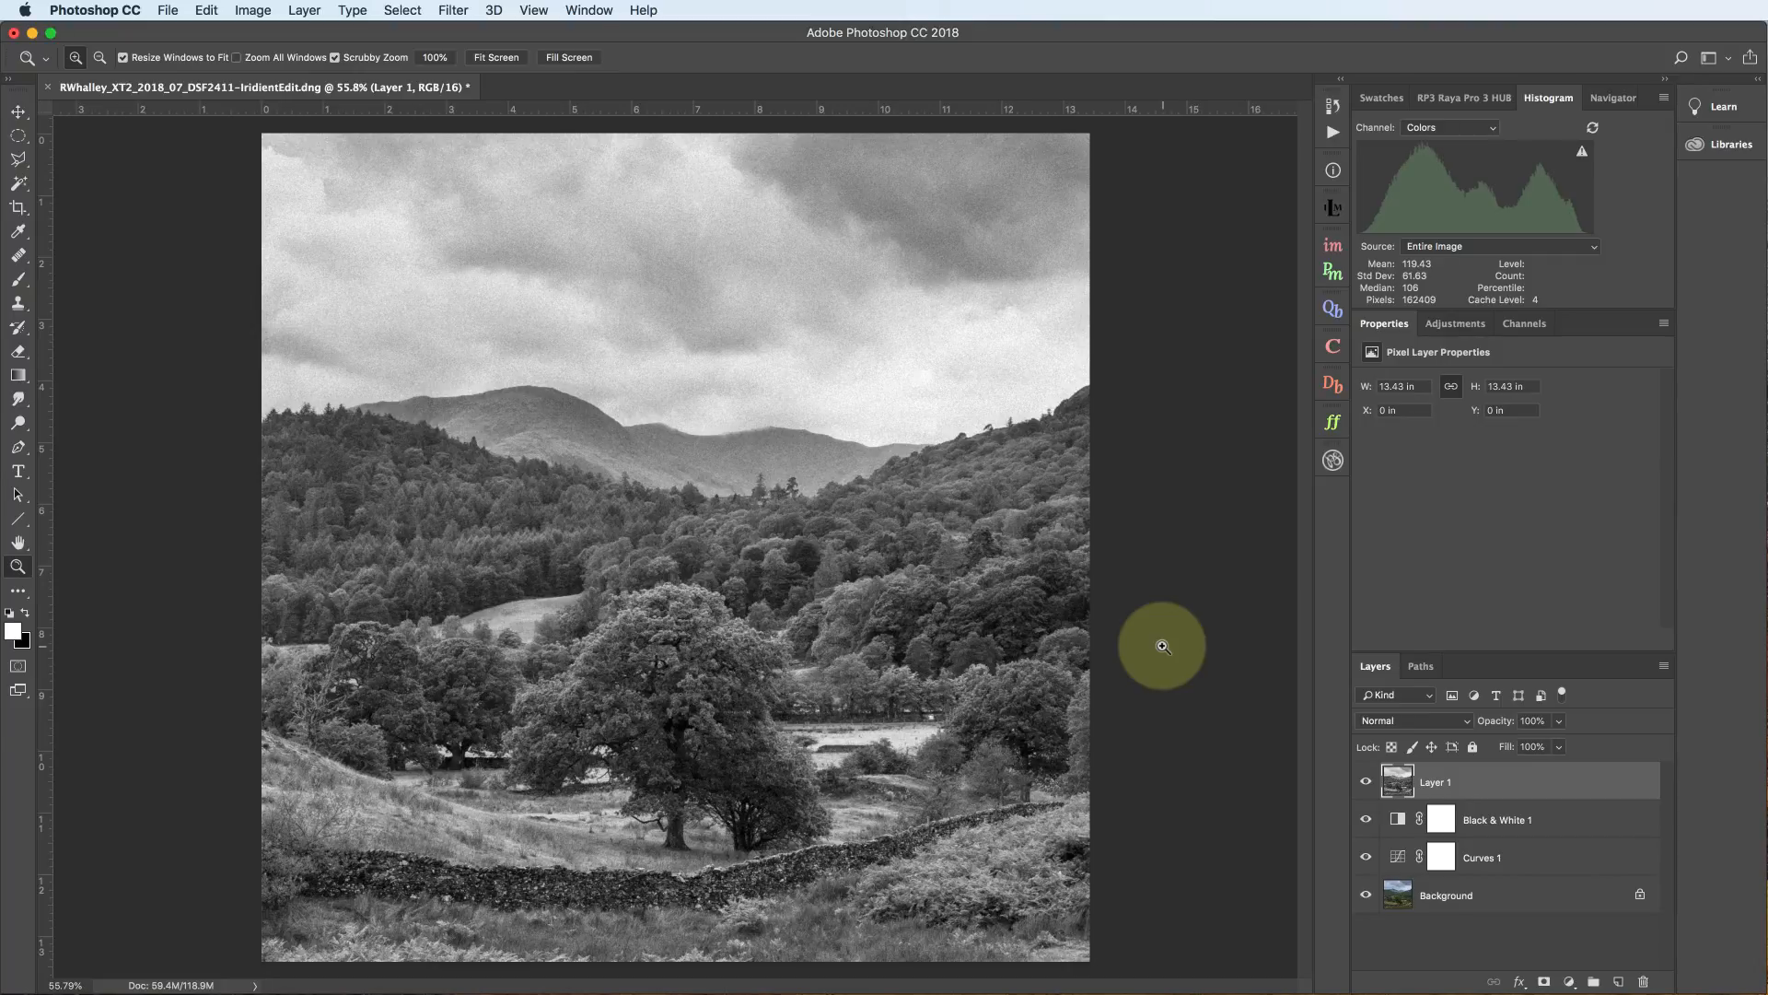
Try out the grain layer's opacity and visibility, and delete that layer
{"action": "left_click", "coordinate": [1557, 721]}
{"action": "left_click_drag", "start_coordinate": [1555, 737], "coordinate": [1609, 748]}
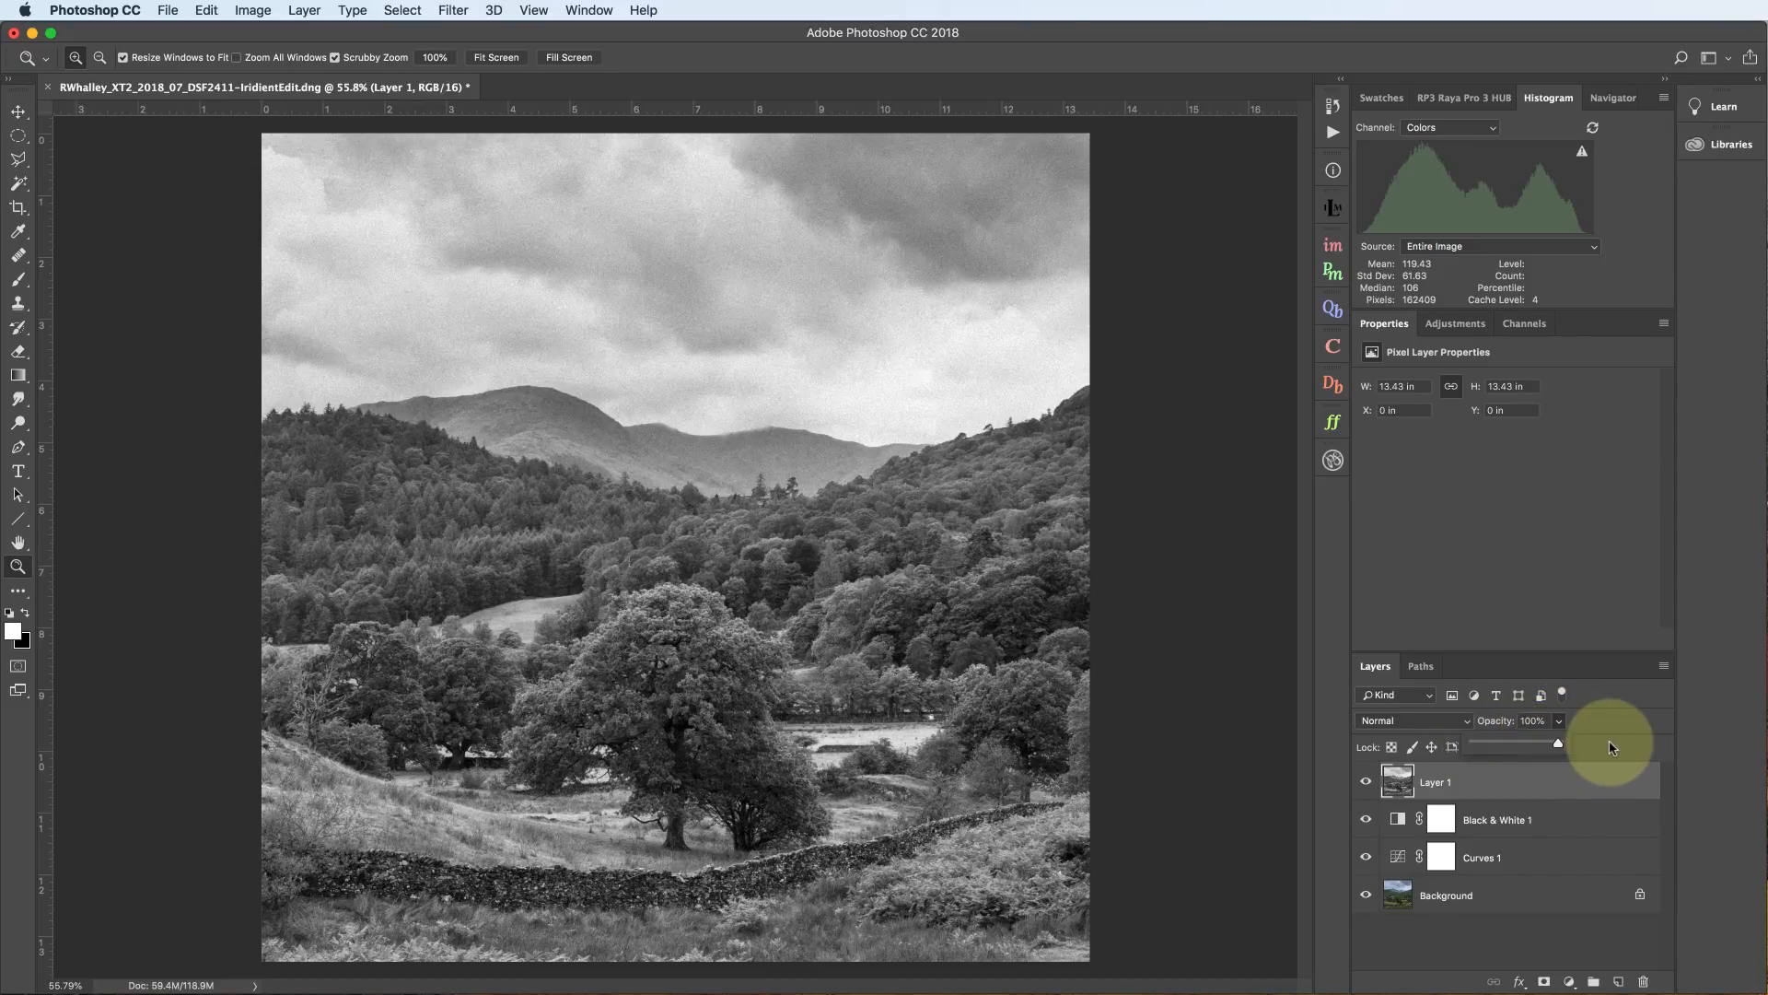
{"action": "left_click", "coordinate": [1366, 780]}
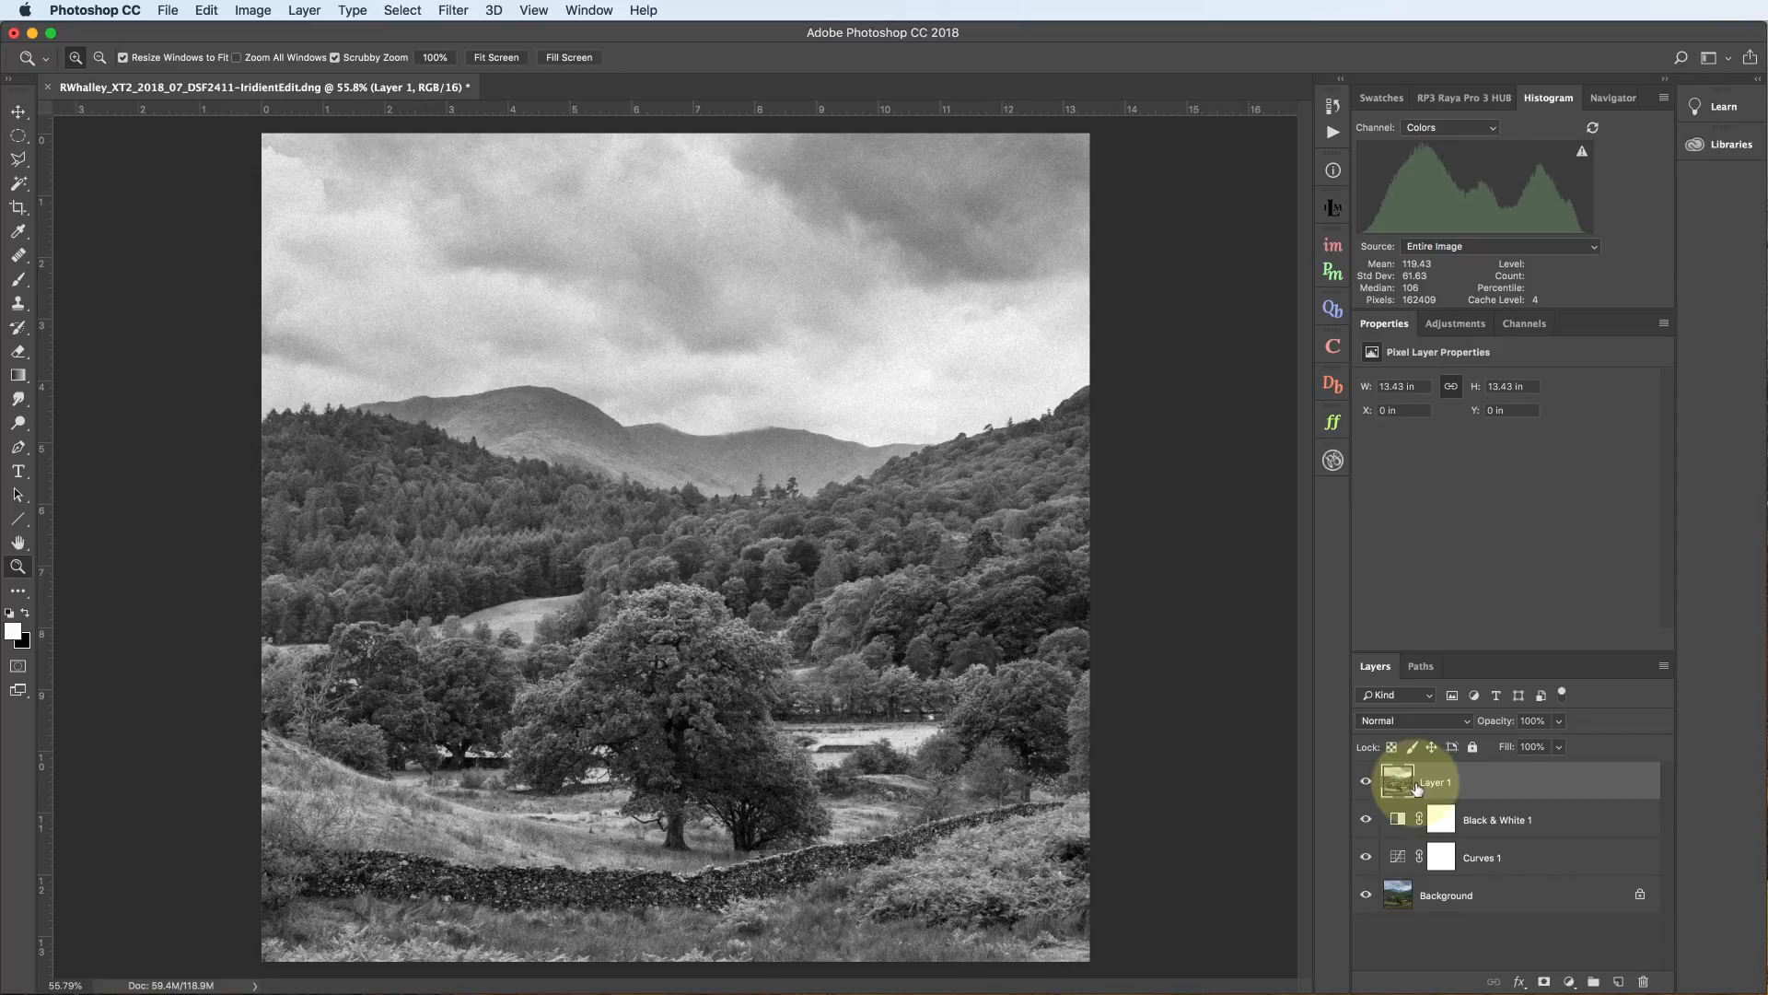
{"action": "left_click_drag", "start_coordinate": [1416, 787], "coordinate": [1643, 981]}
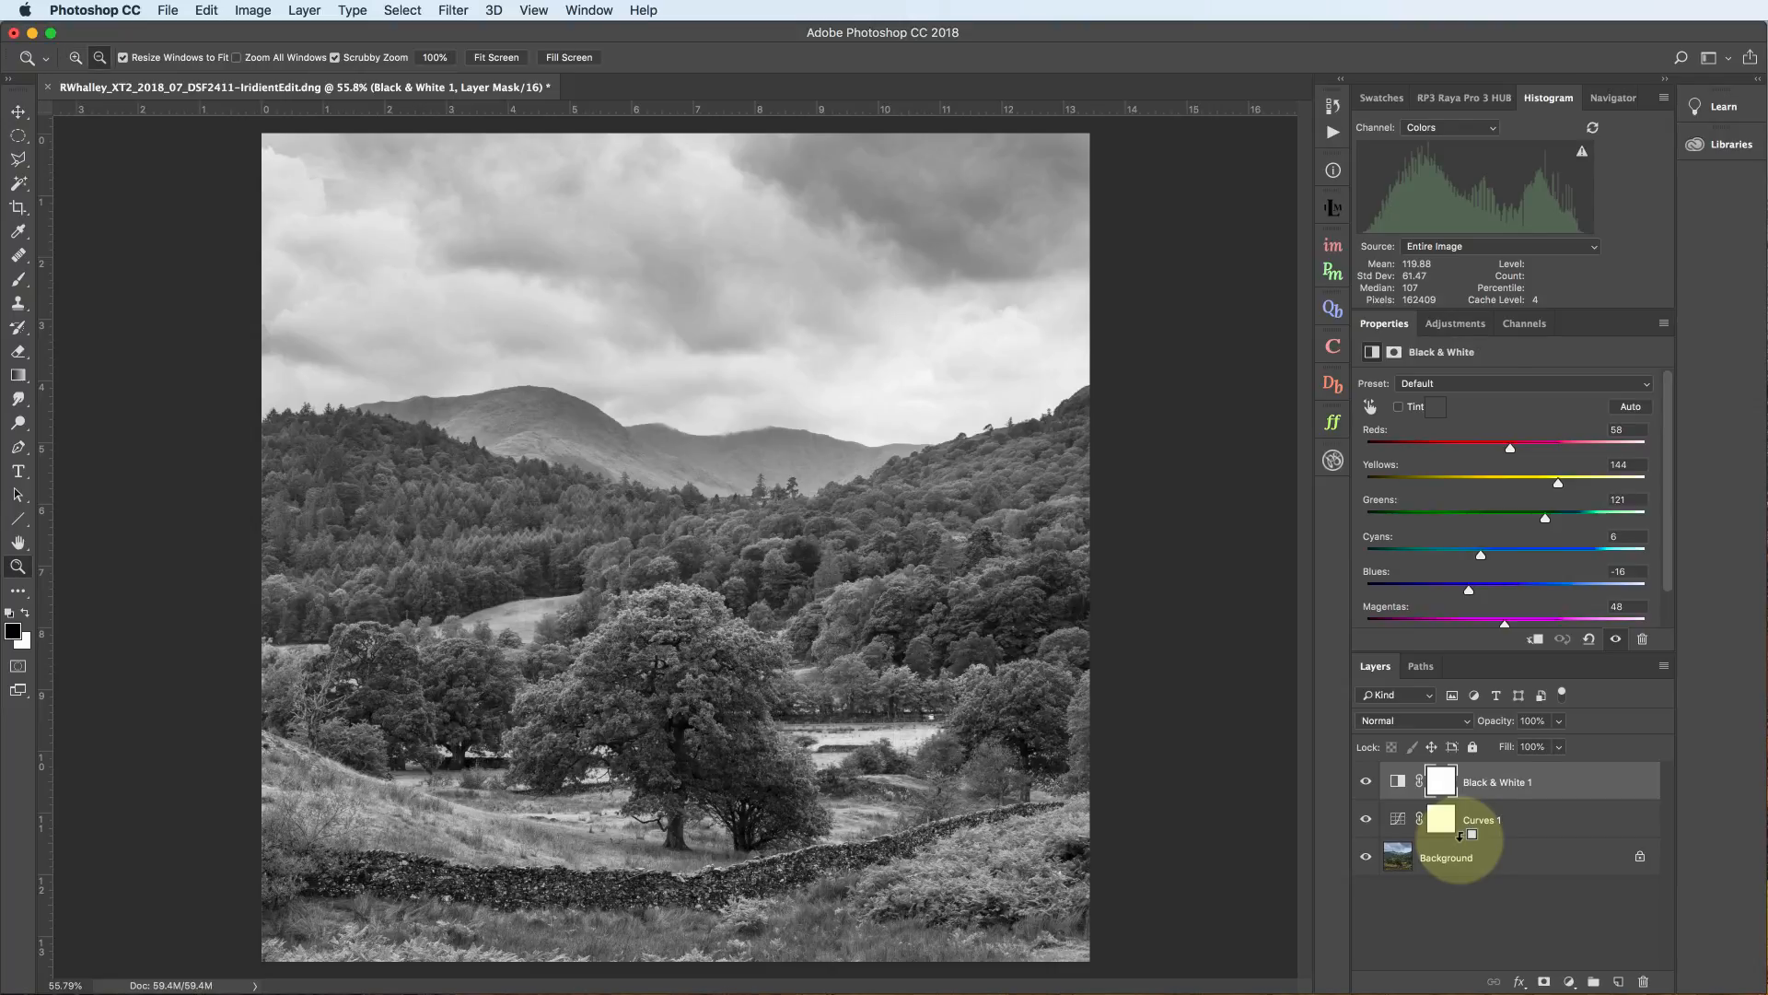
Stamp all visible layers into a new top layer and convert it for smart filters
{"action": "key", "text": "shift+alt+super+e"}
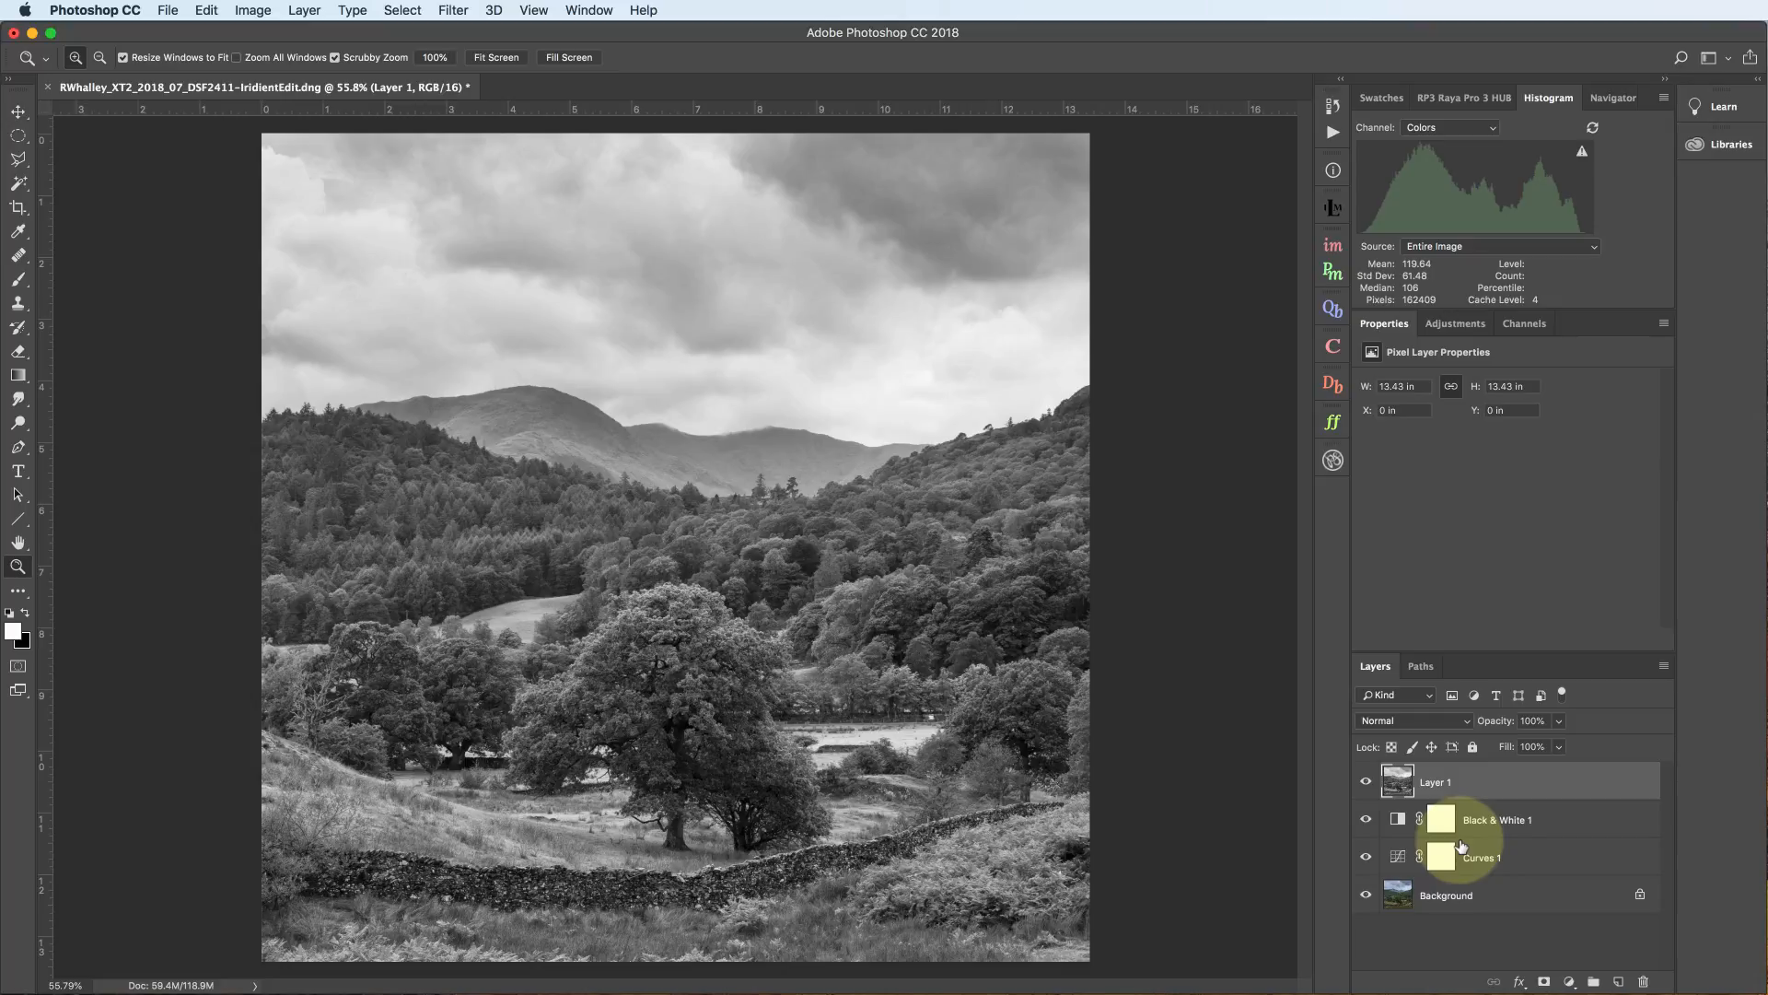
{"action": "left_click", "coordinate": [454, 11]}
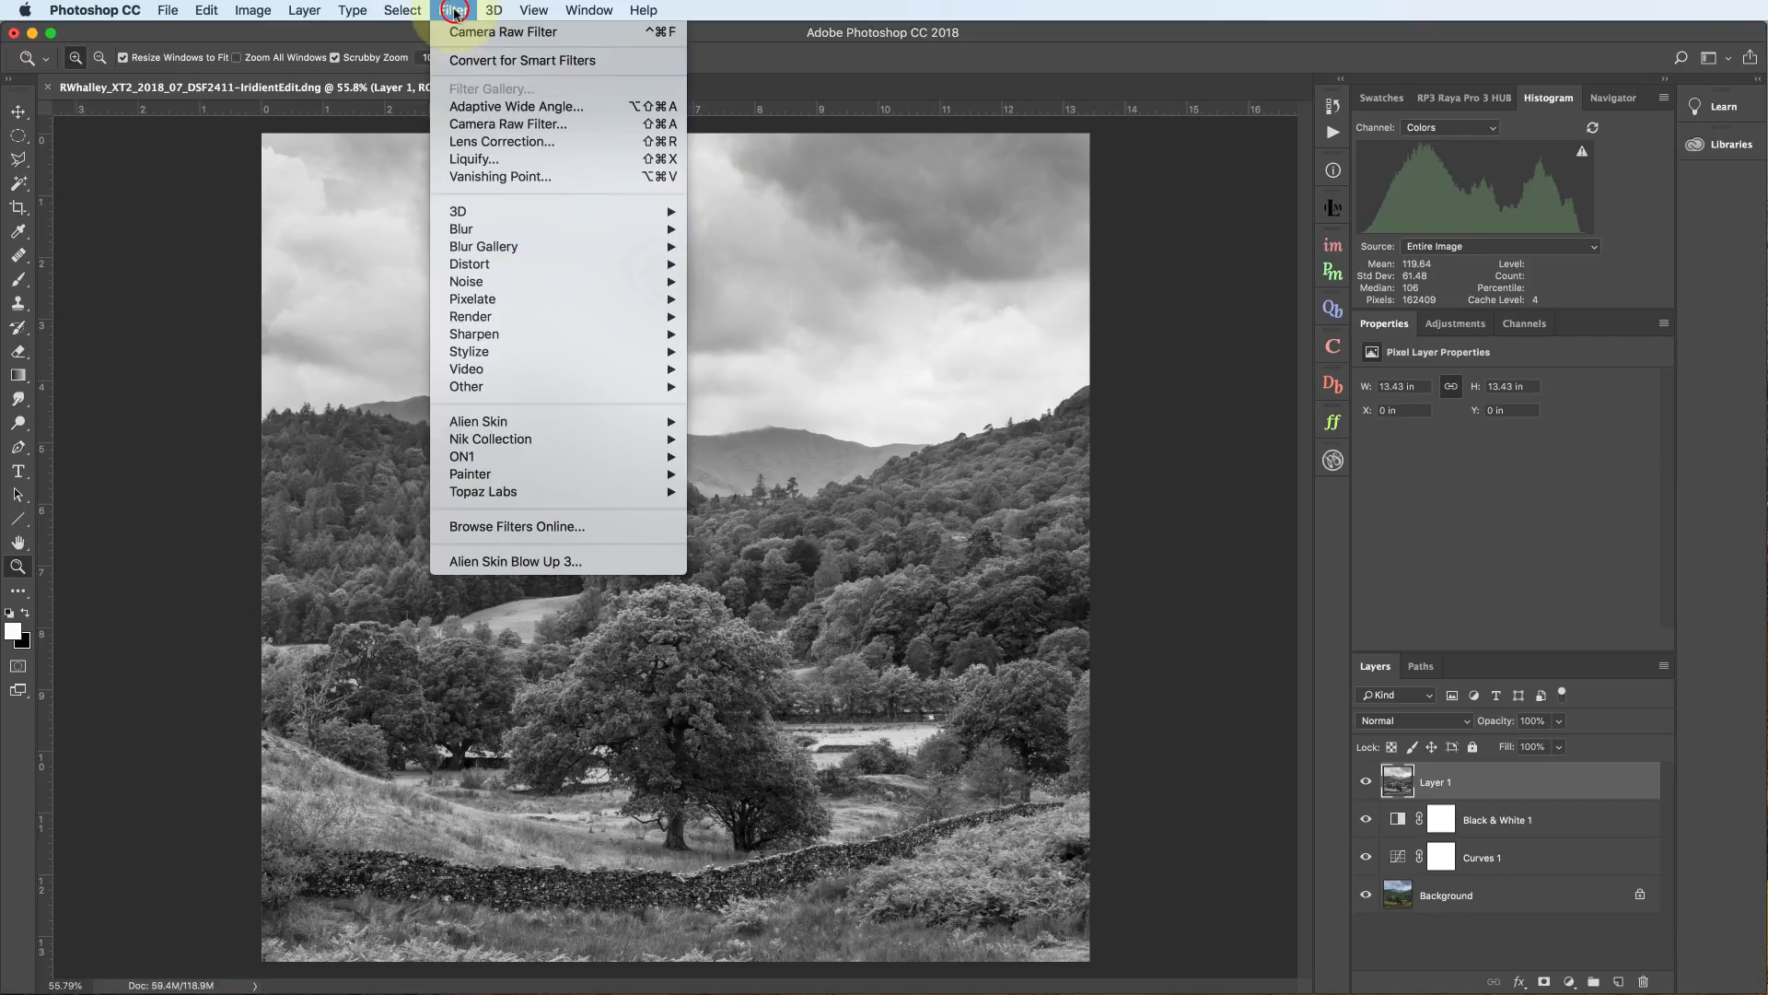
{"action": "left_click", "coordinate": [476, 59]}
{"action": "left_click", "coordinate": [1308, 422]}
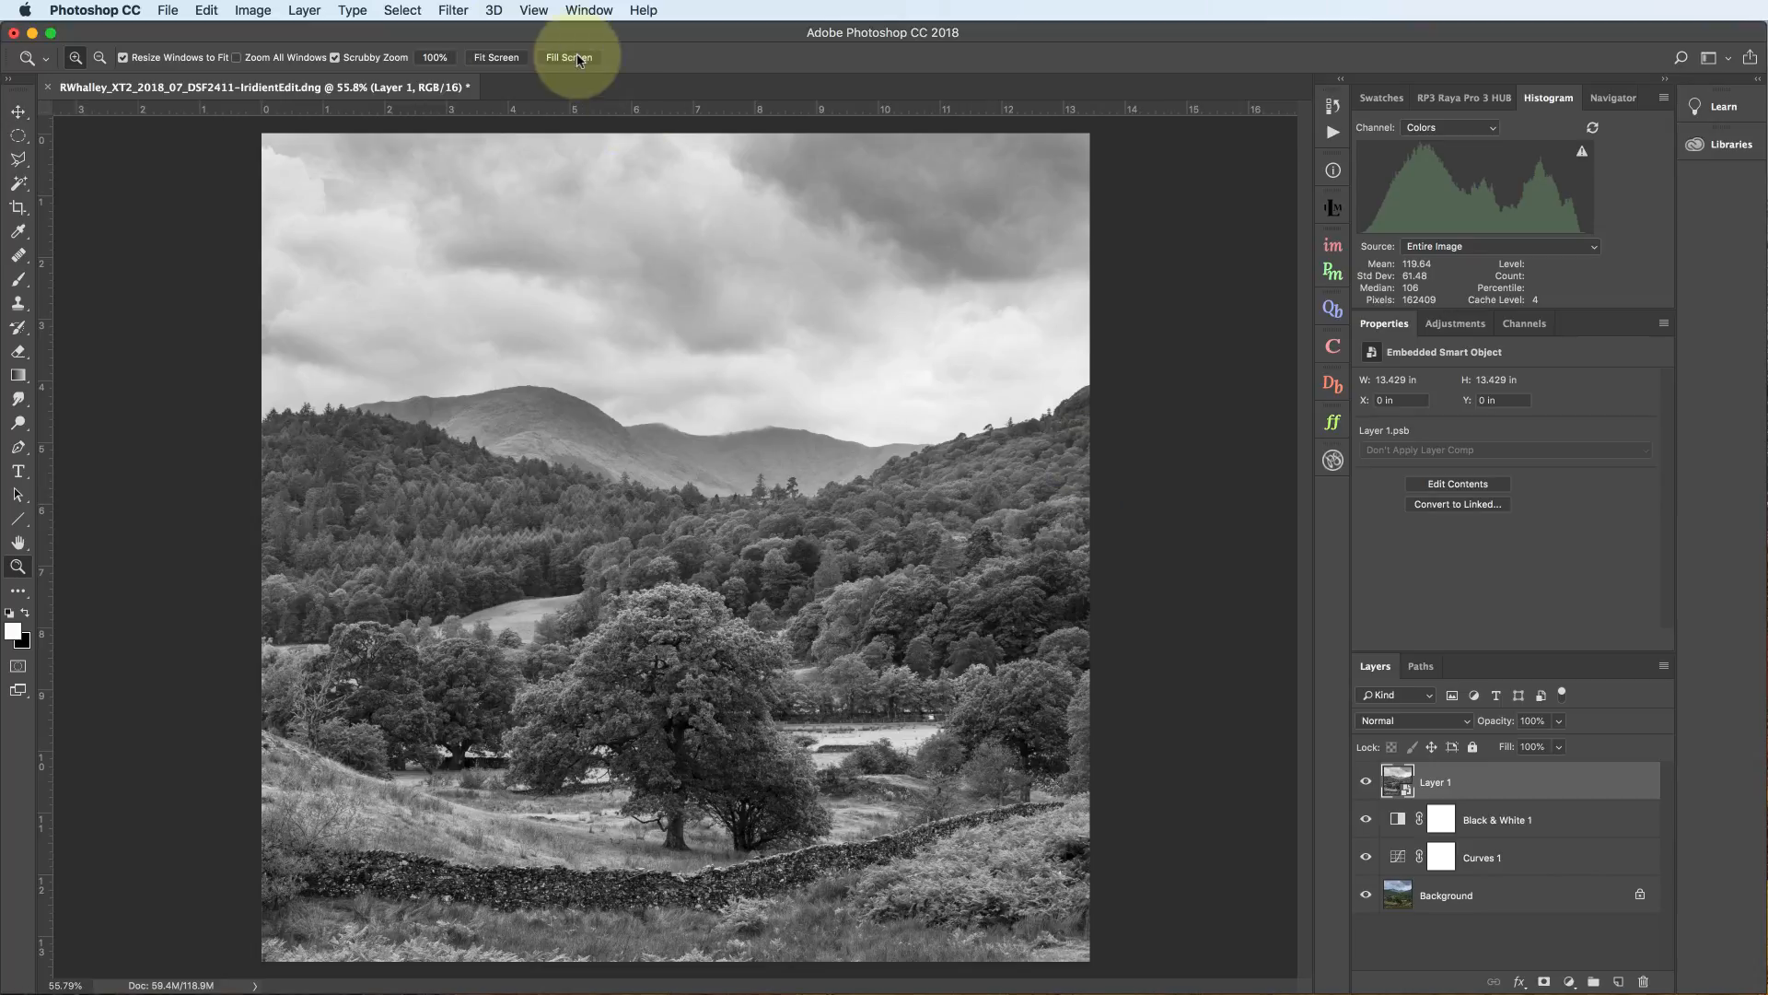
Apply the Camera Raw Filter to the smart object with grain amount 64, size 34 and roughness 60
{"action": "left_click", "coordinate": [454, 10]}
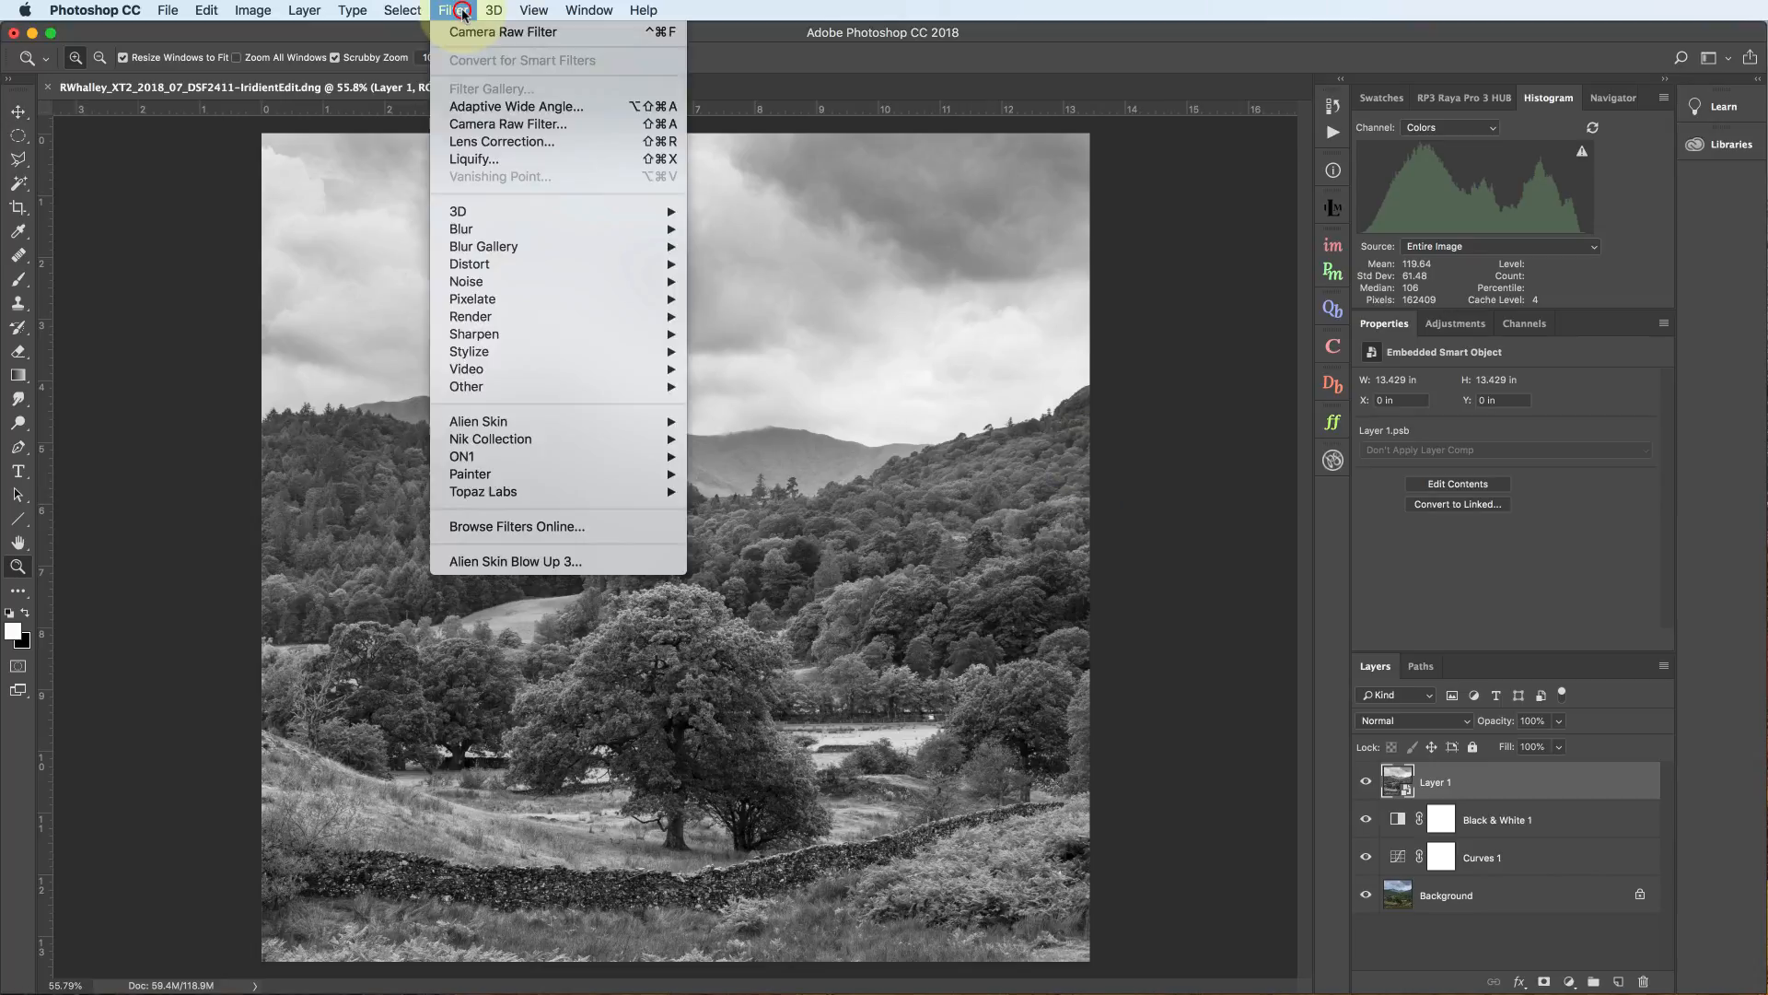
{"action": "left_click", "coordinate": [507, 124]}
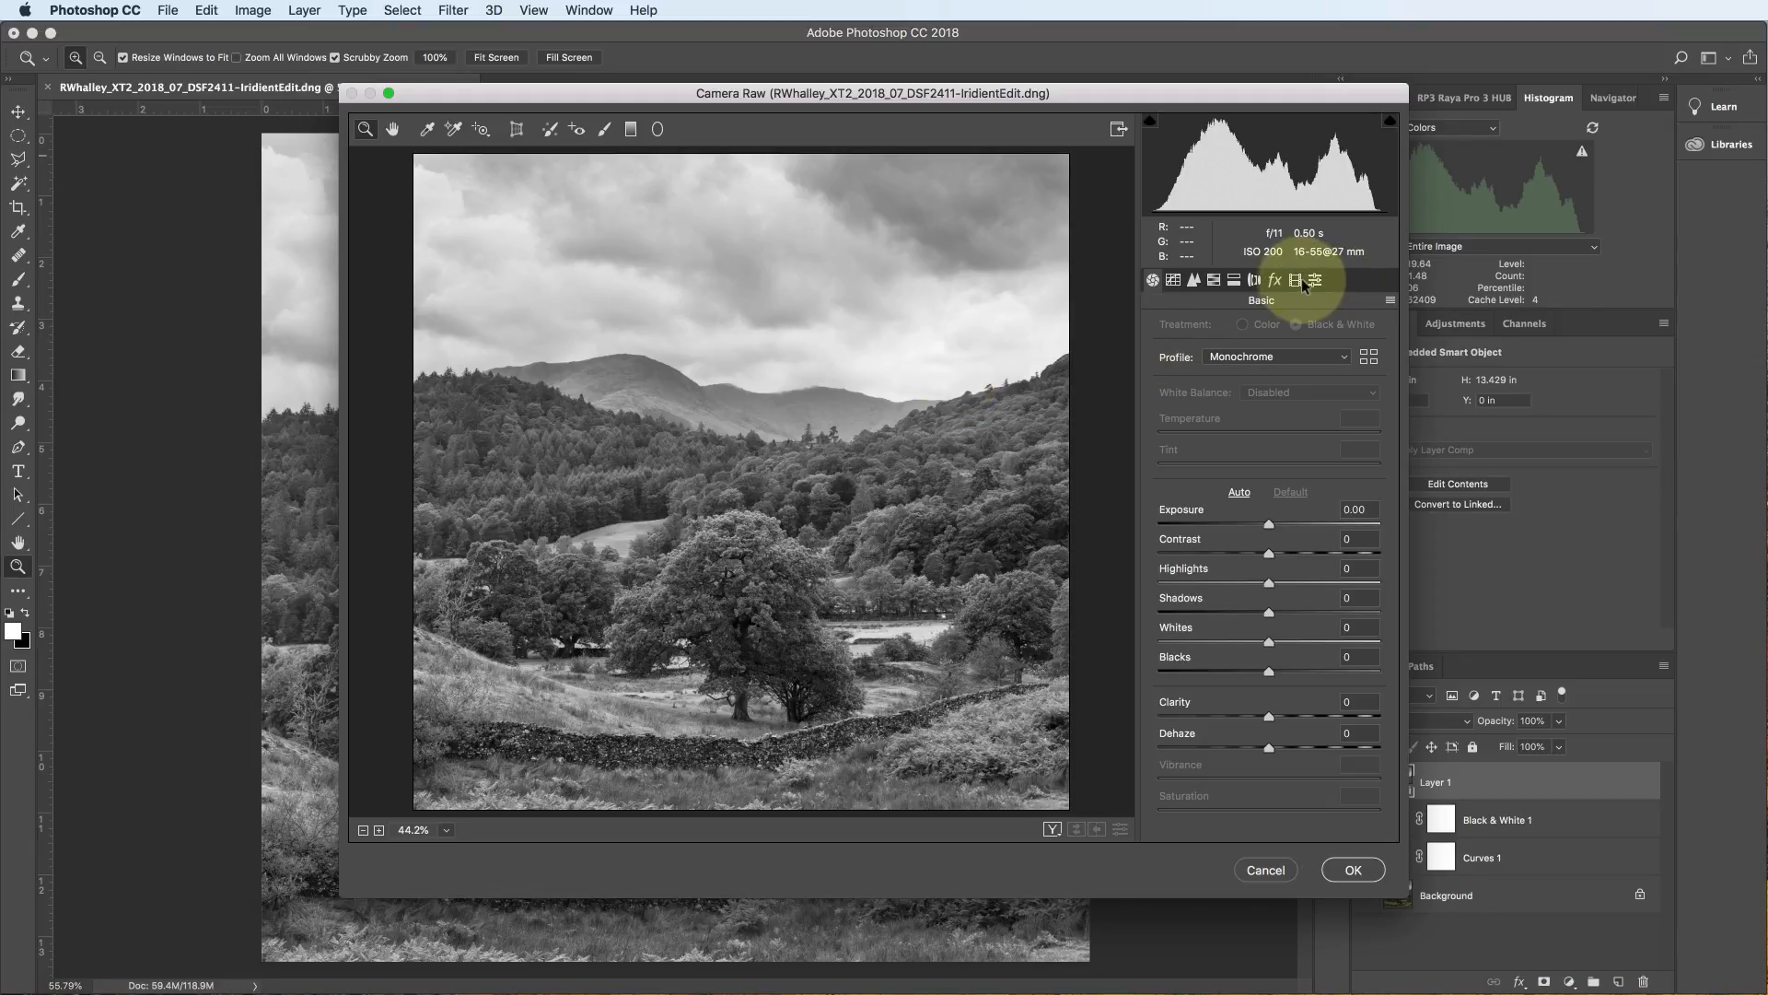
{"action": "left_click", "coordinate": [1277, 281]}
{"action": "left_click_drag", "start_coordinate": [1159, 361], "coordinate": [1292, 426]}
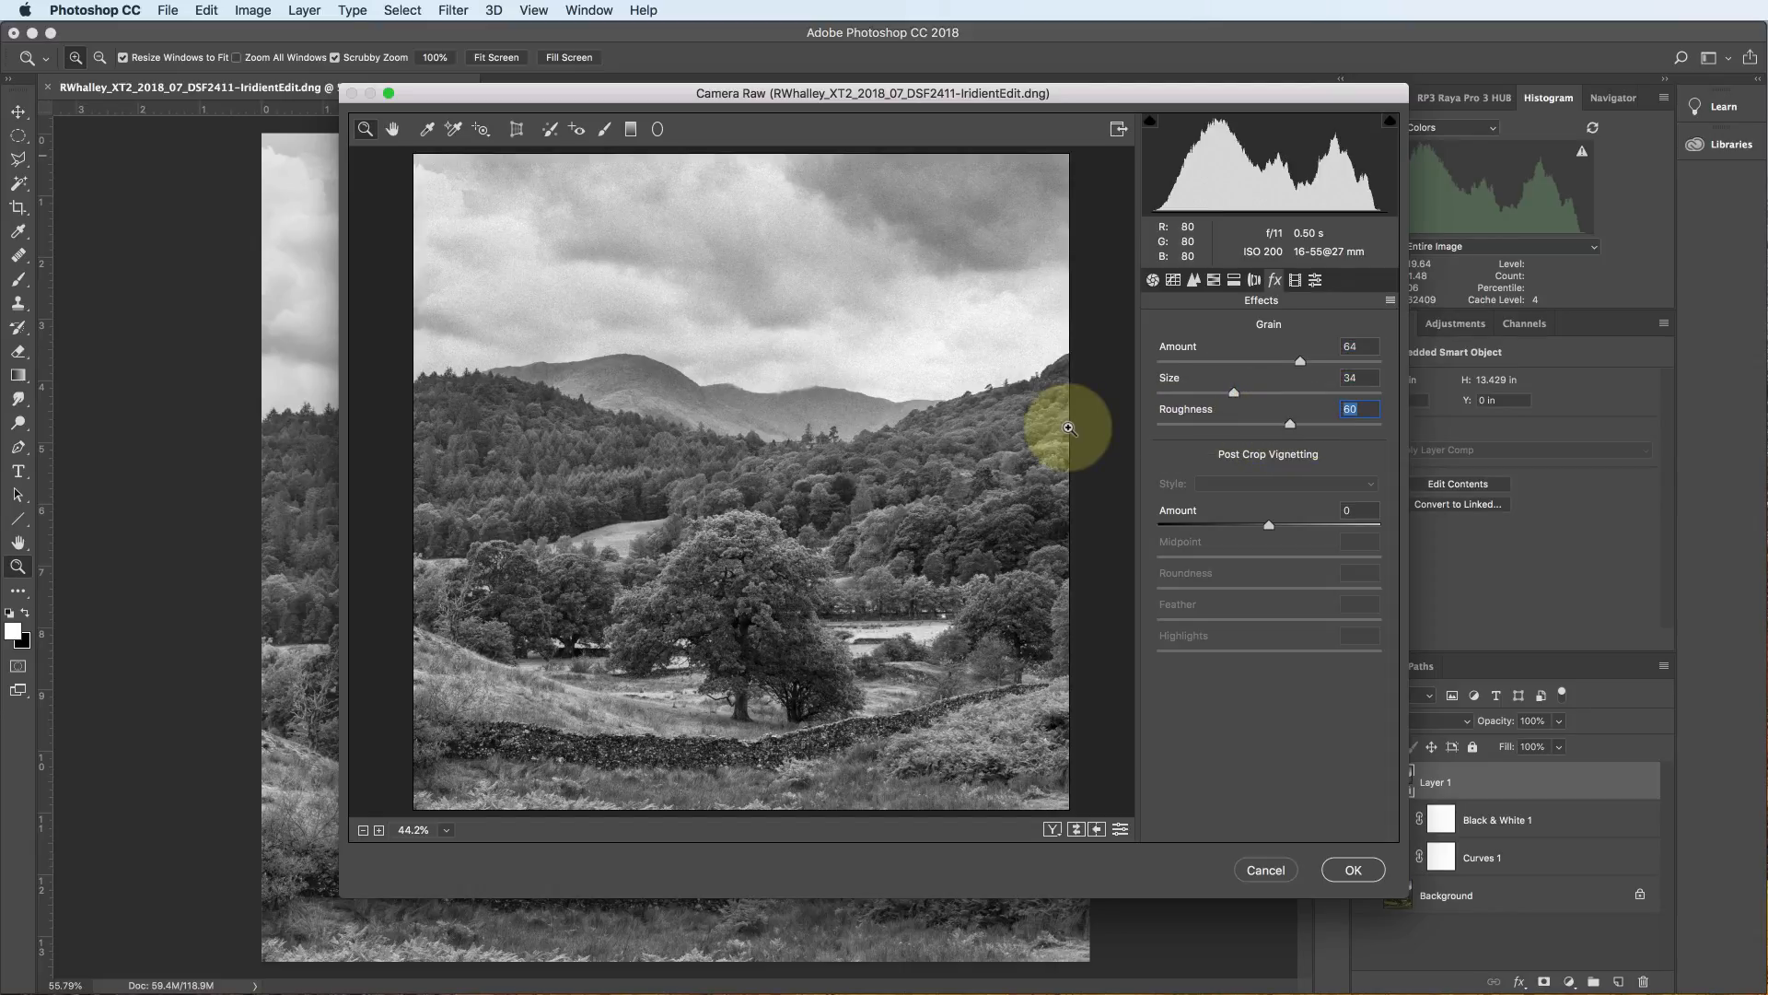
{"action": "left_click", "coordinate": [1354, 869]}
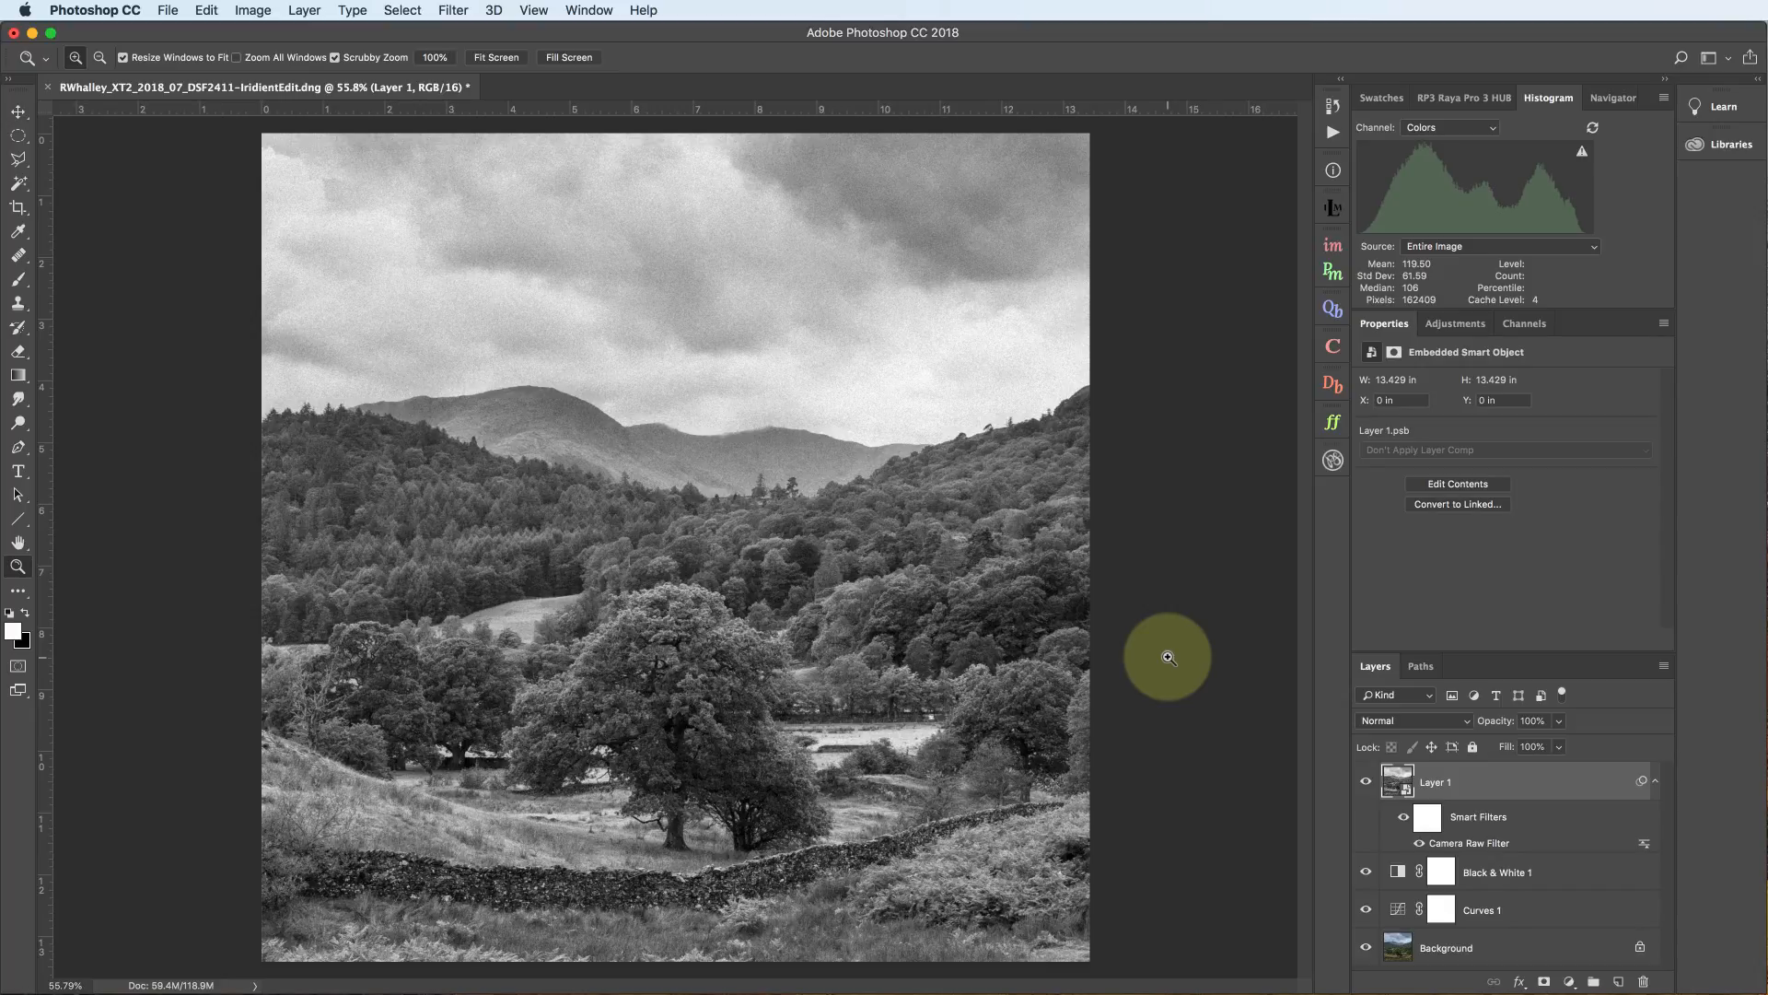
Reopen the Camera Raw smart filter on Layer 1 and set its grain amount to 66
{"action": "double_click", "coordinate": [1441, 844]}
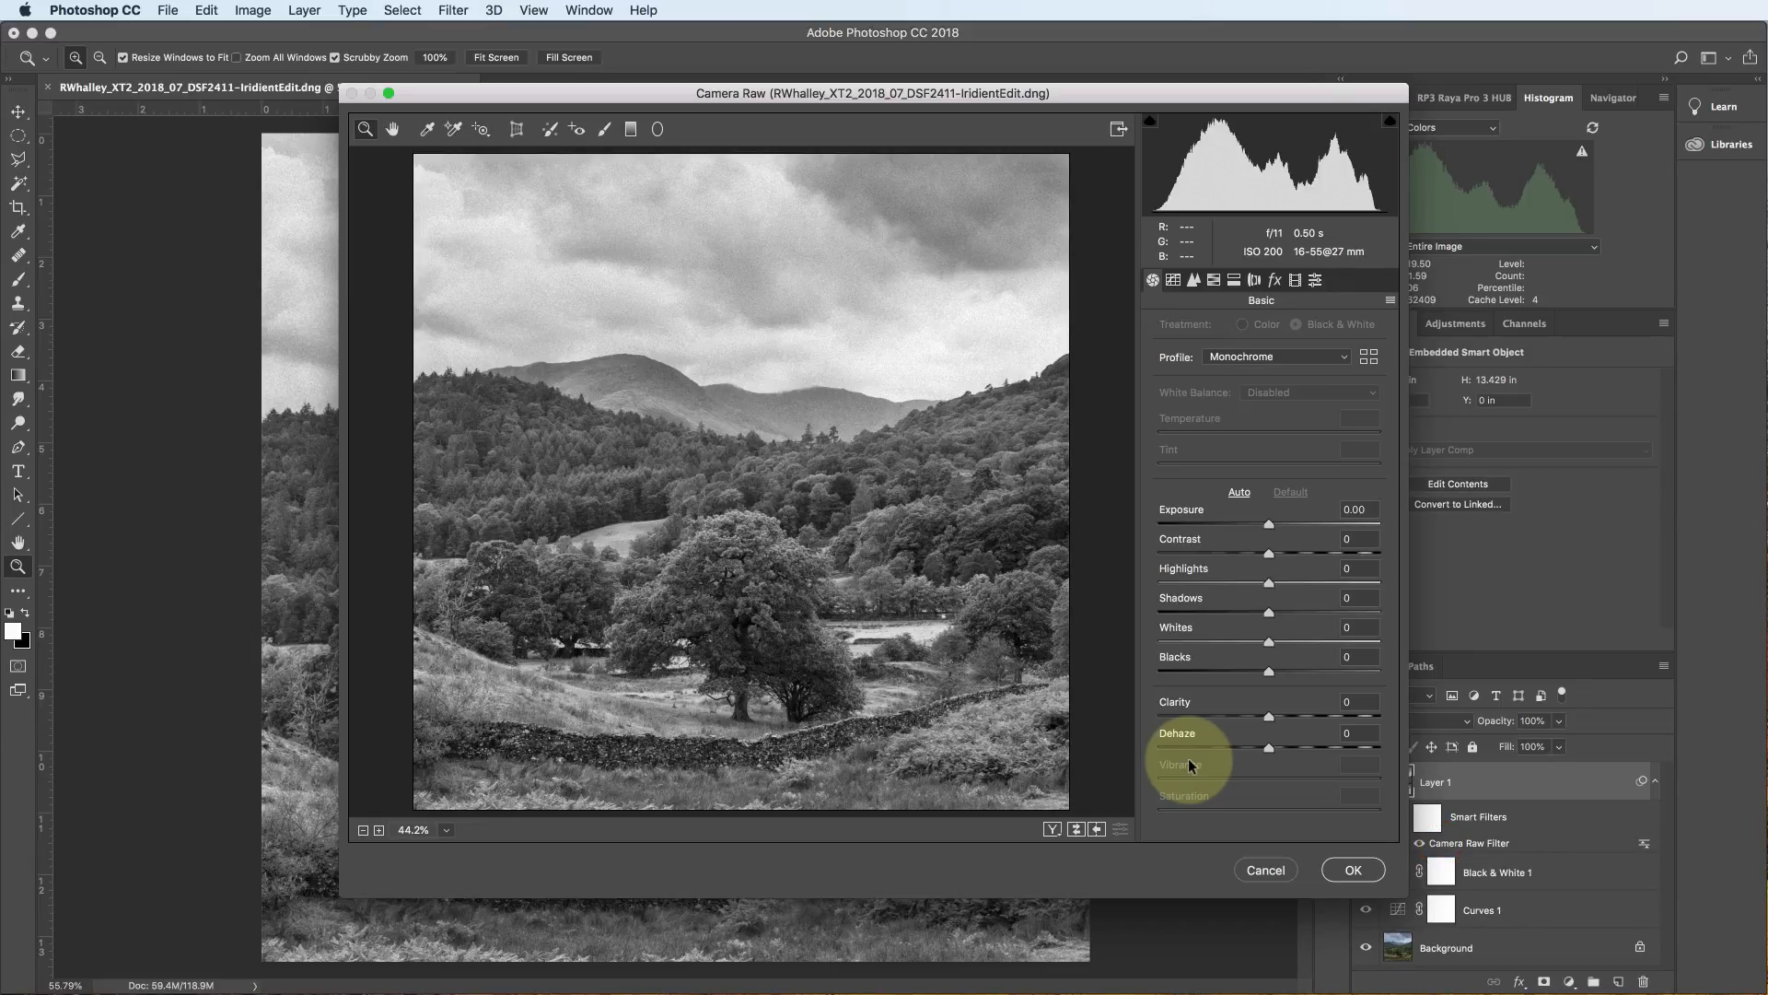
{"action": "left_click", "coordinate": [1274, 280]}
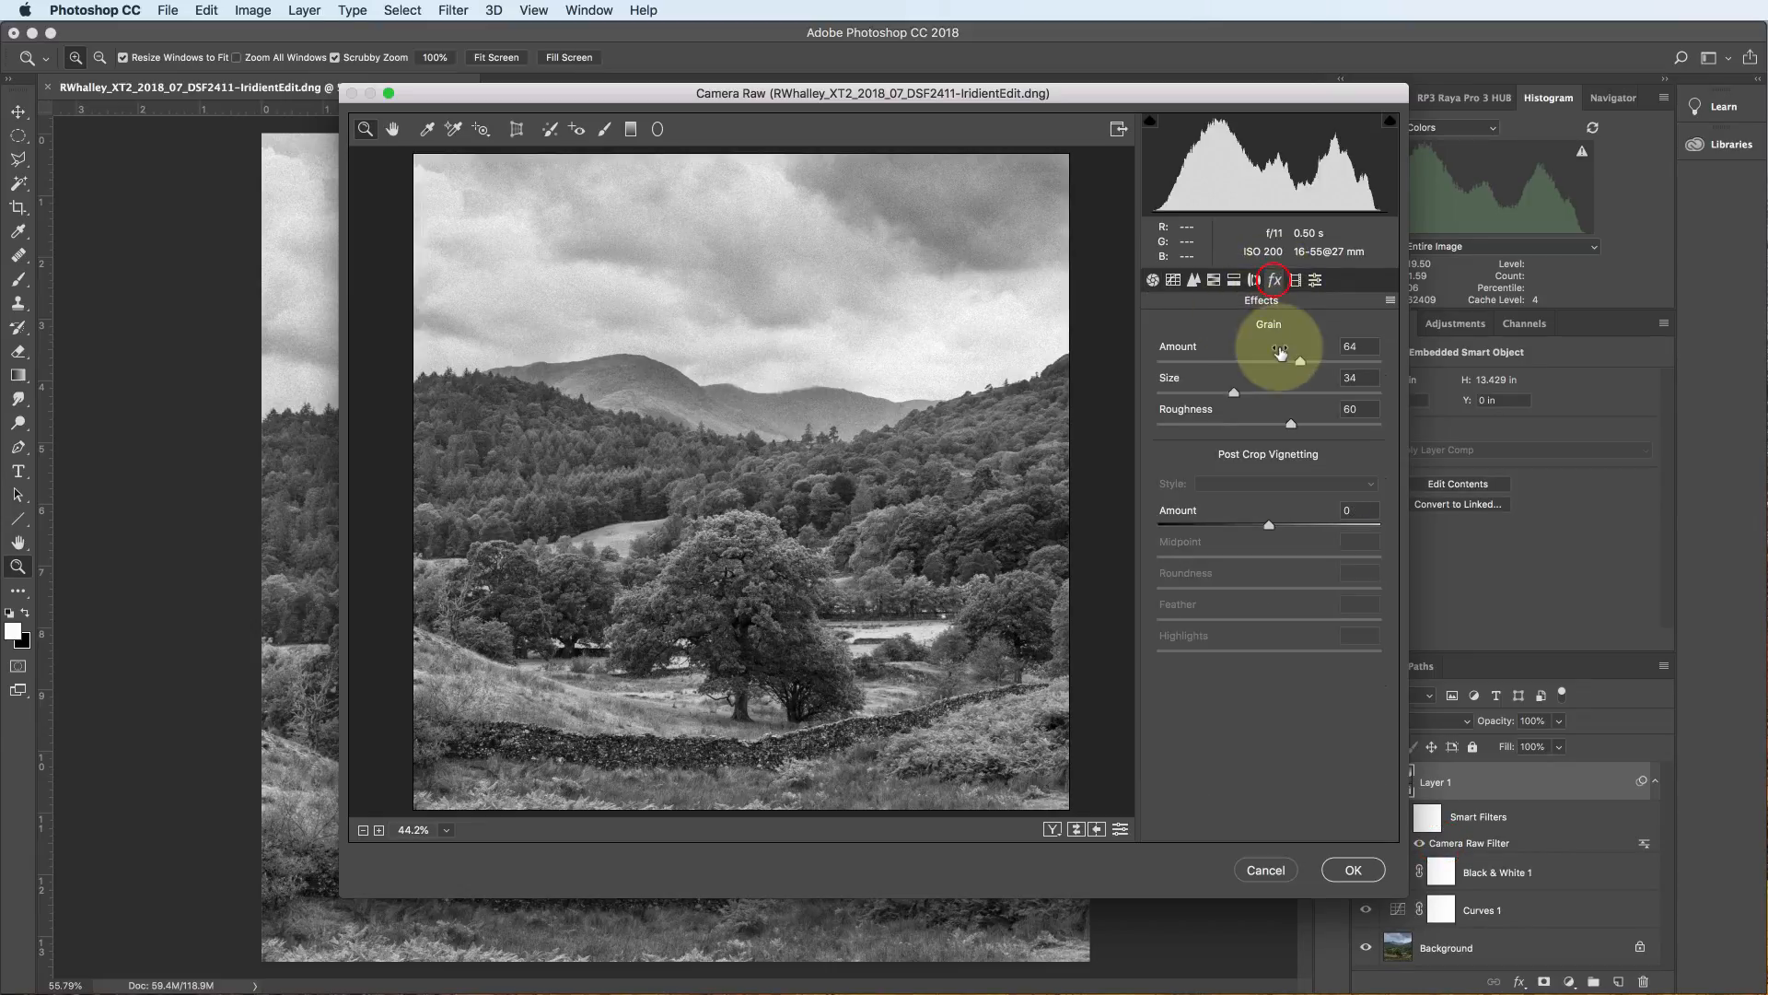
{"action": "mouse_move", "coordinate": [1297, 363]}
{"action": "left_mouse_down"}
{"action": "mouse_move", "coordinate": [1247, 363]}
{"action": "mouse_move", "coordinate": [1303, 362]}
{"action": "left_mouse_up"}
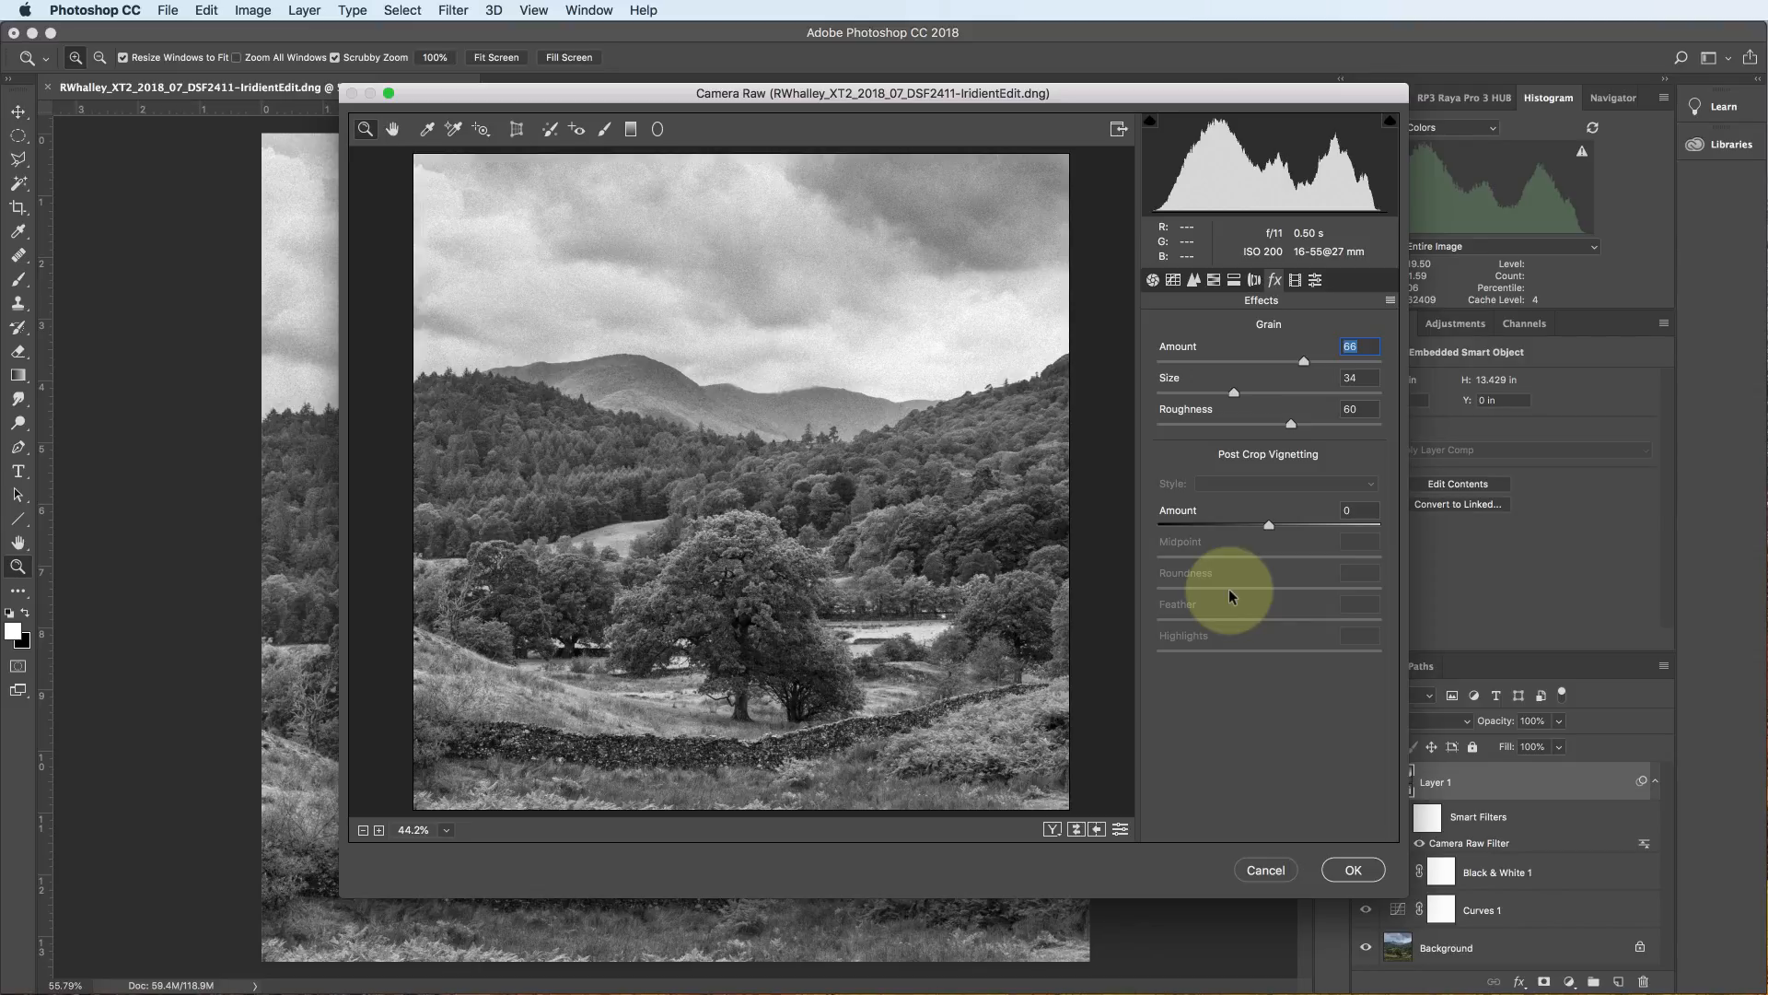
{"action": "left_click", "coordinate": [1354, 869]}
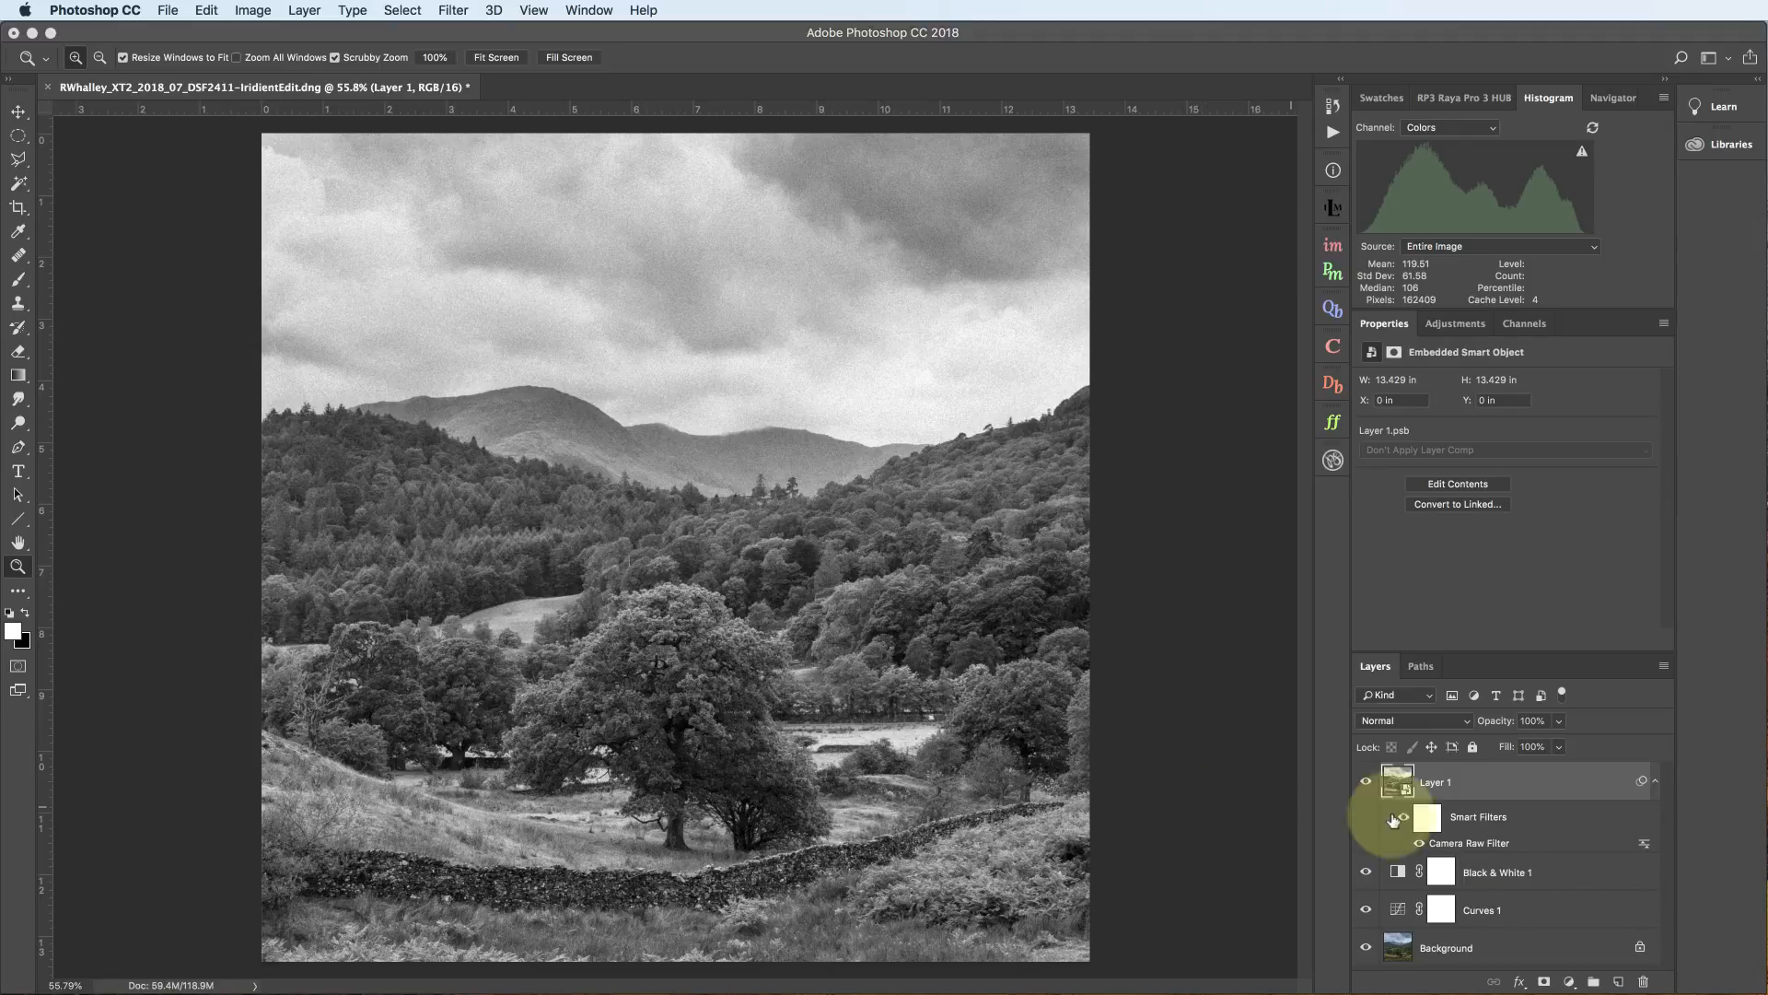
Compare the photo with and without the Camera Raw smart filter, and set Layer 1's opacity to 93%
{"action": "left_click", "coordinate": [1420, 843]}
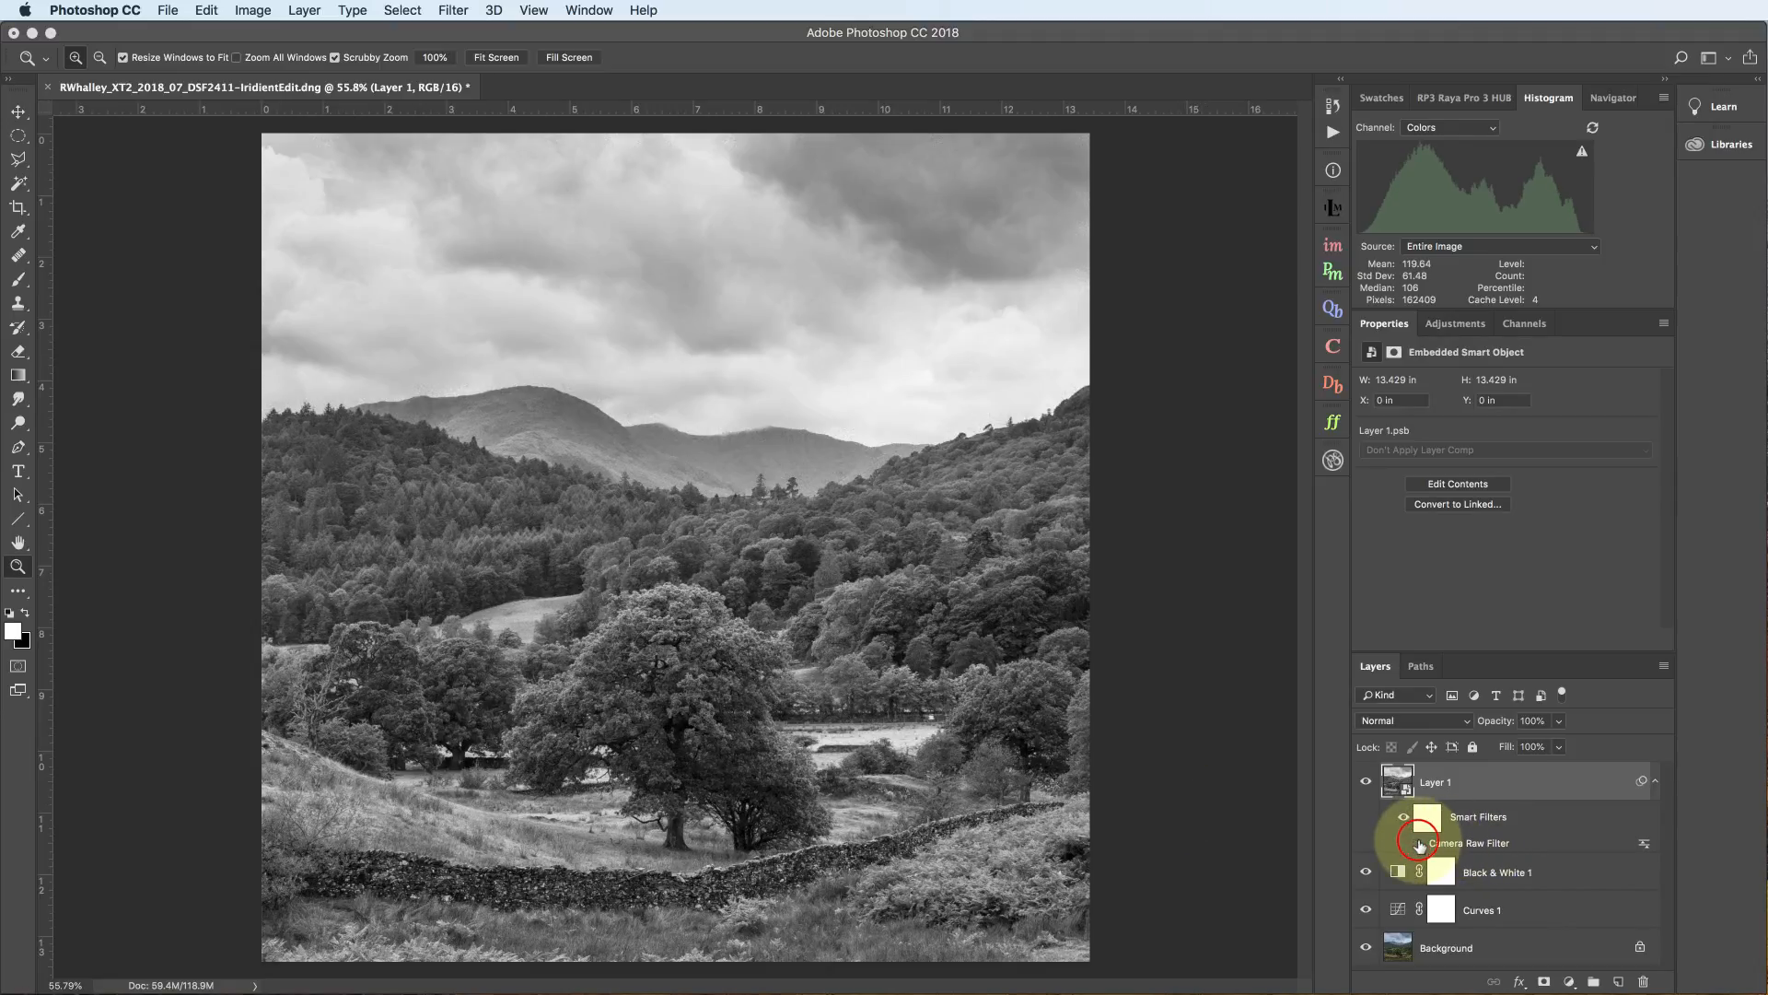
{"action": "left_click", "coordinate": [1419, 843]}
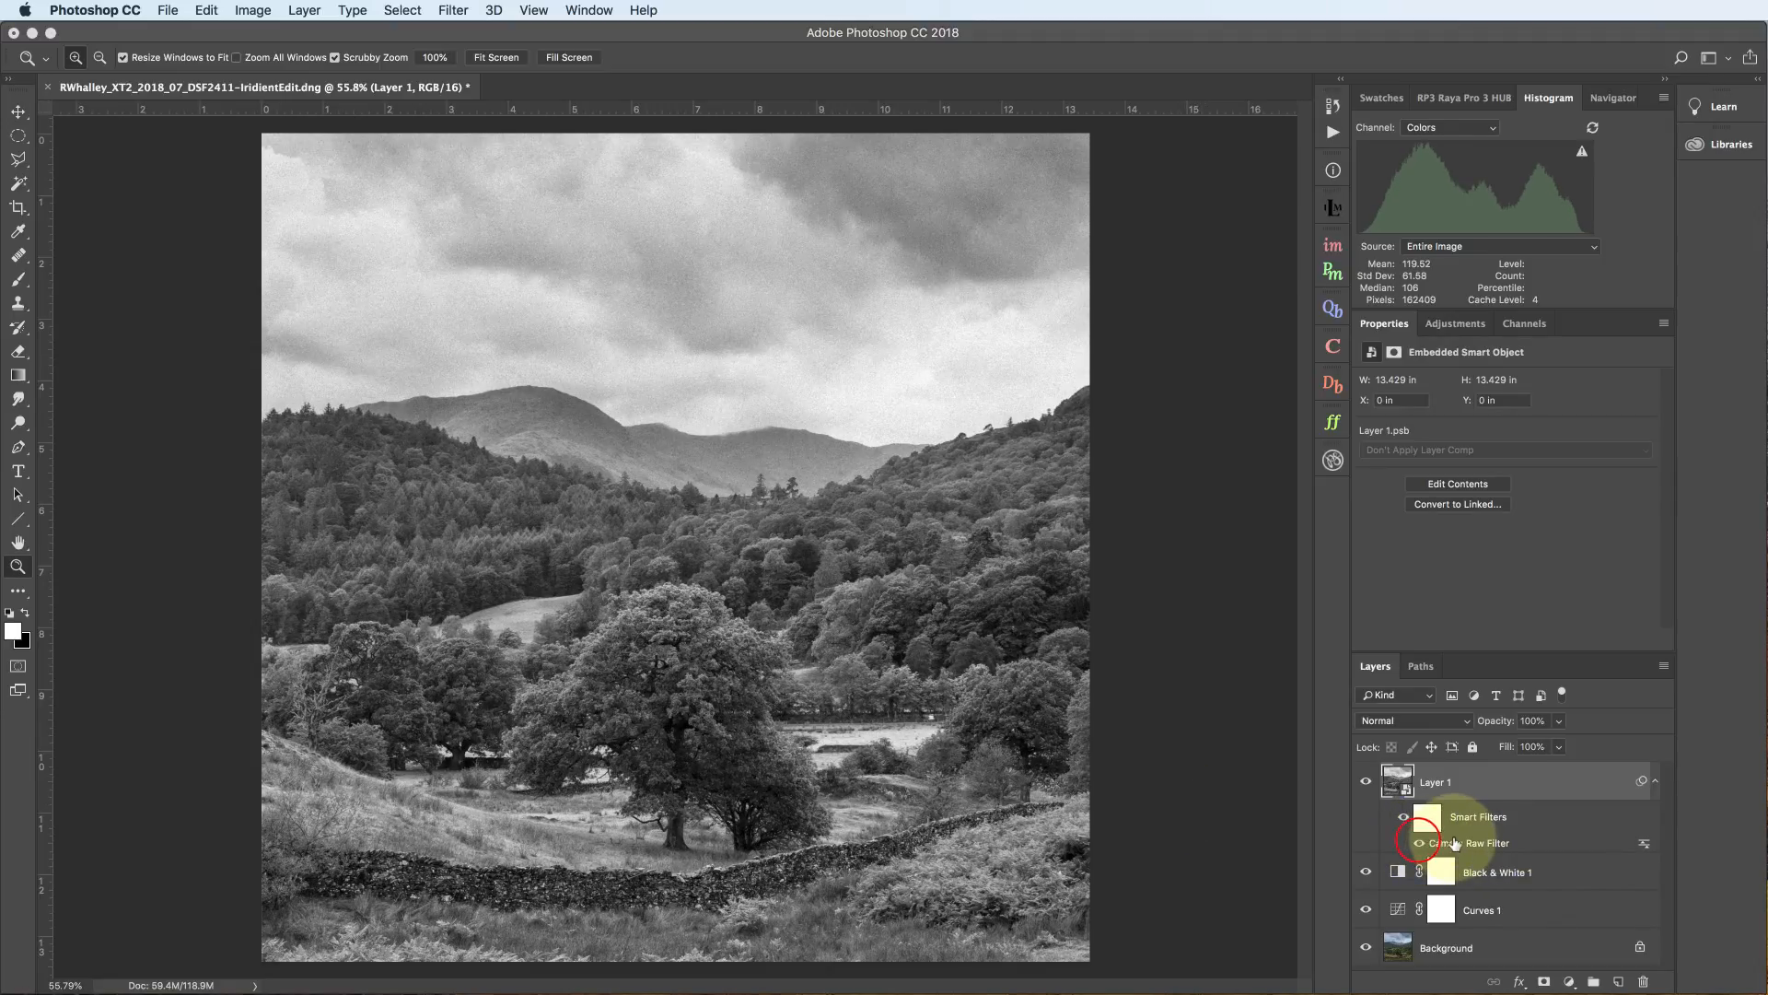
{"action": "left_click", "coordinate": [1559, 720]}
{"action": "mouse_move", "coordinate": [1557, 742]}
{"action": "left_mouse_down"}
{"action": "mouse_move", "coordinate": [1498, 748]}
{"action": "mouse_move", "coordinate": [1555, 750]}
{"action": "left_mouse_up"}
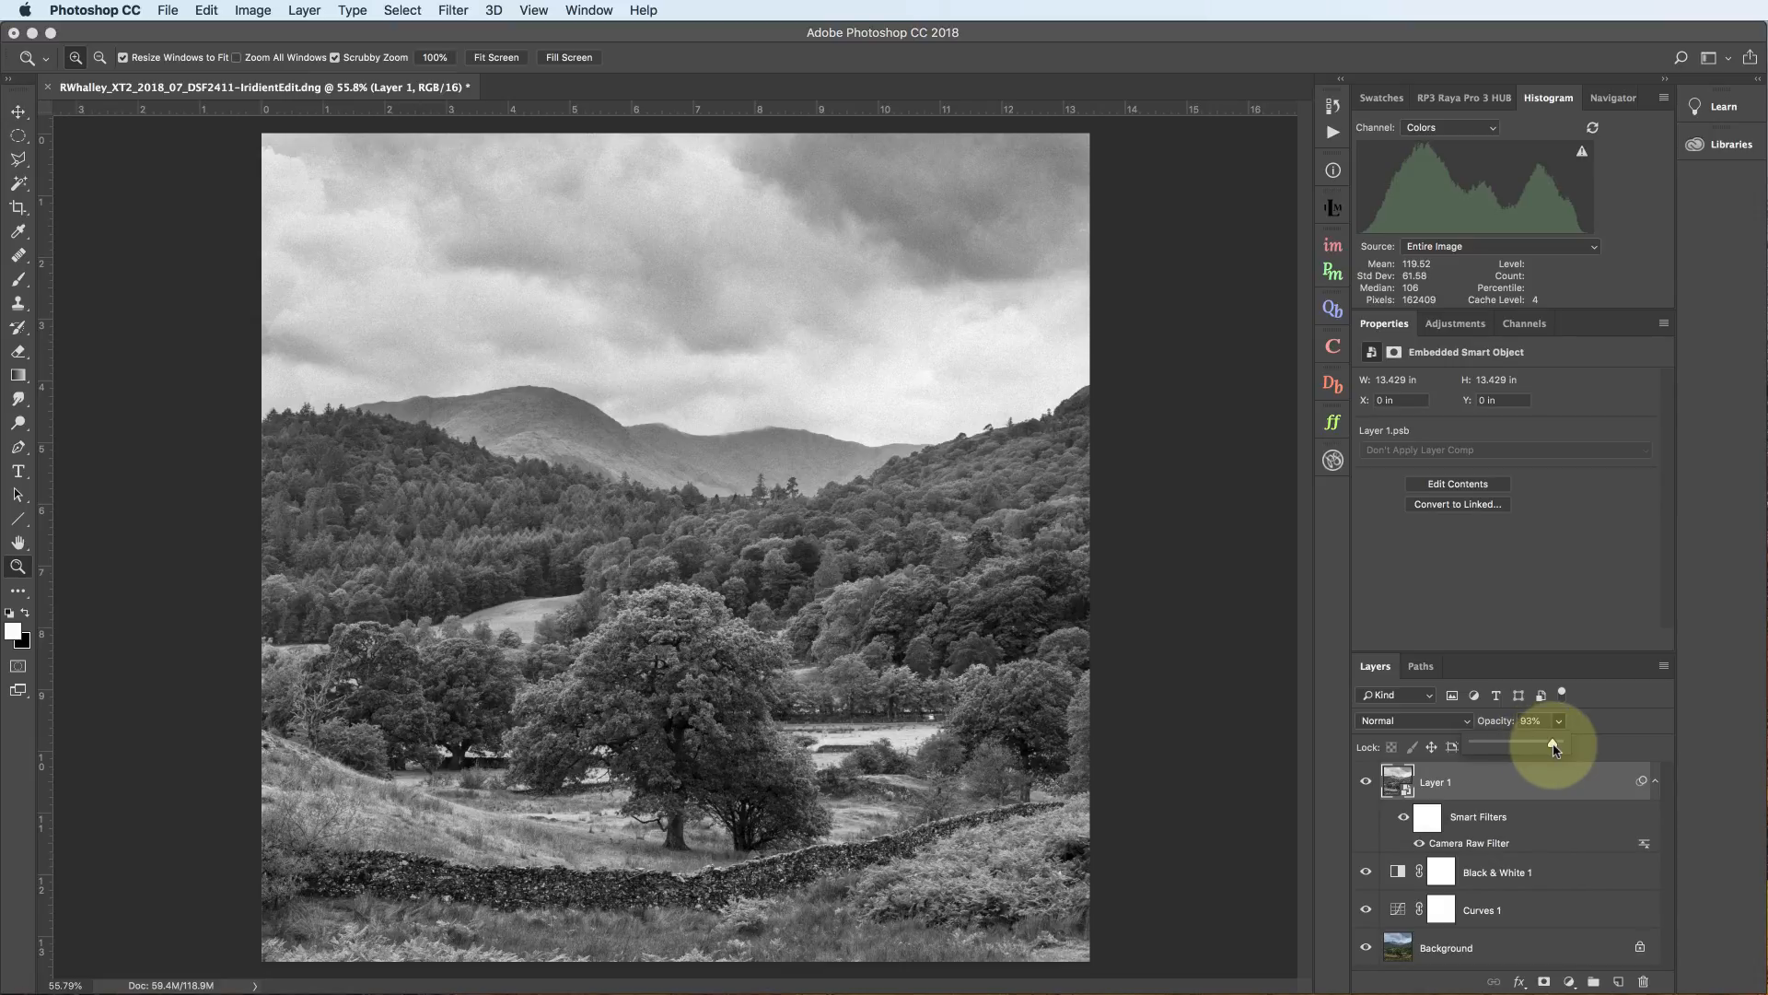
{"action": "left_click", "coordinate": [1264, 748]}
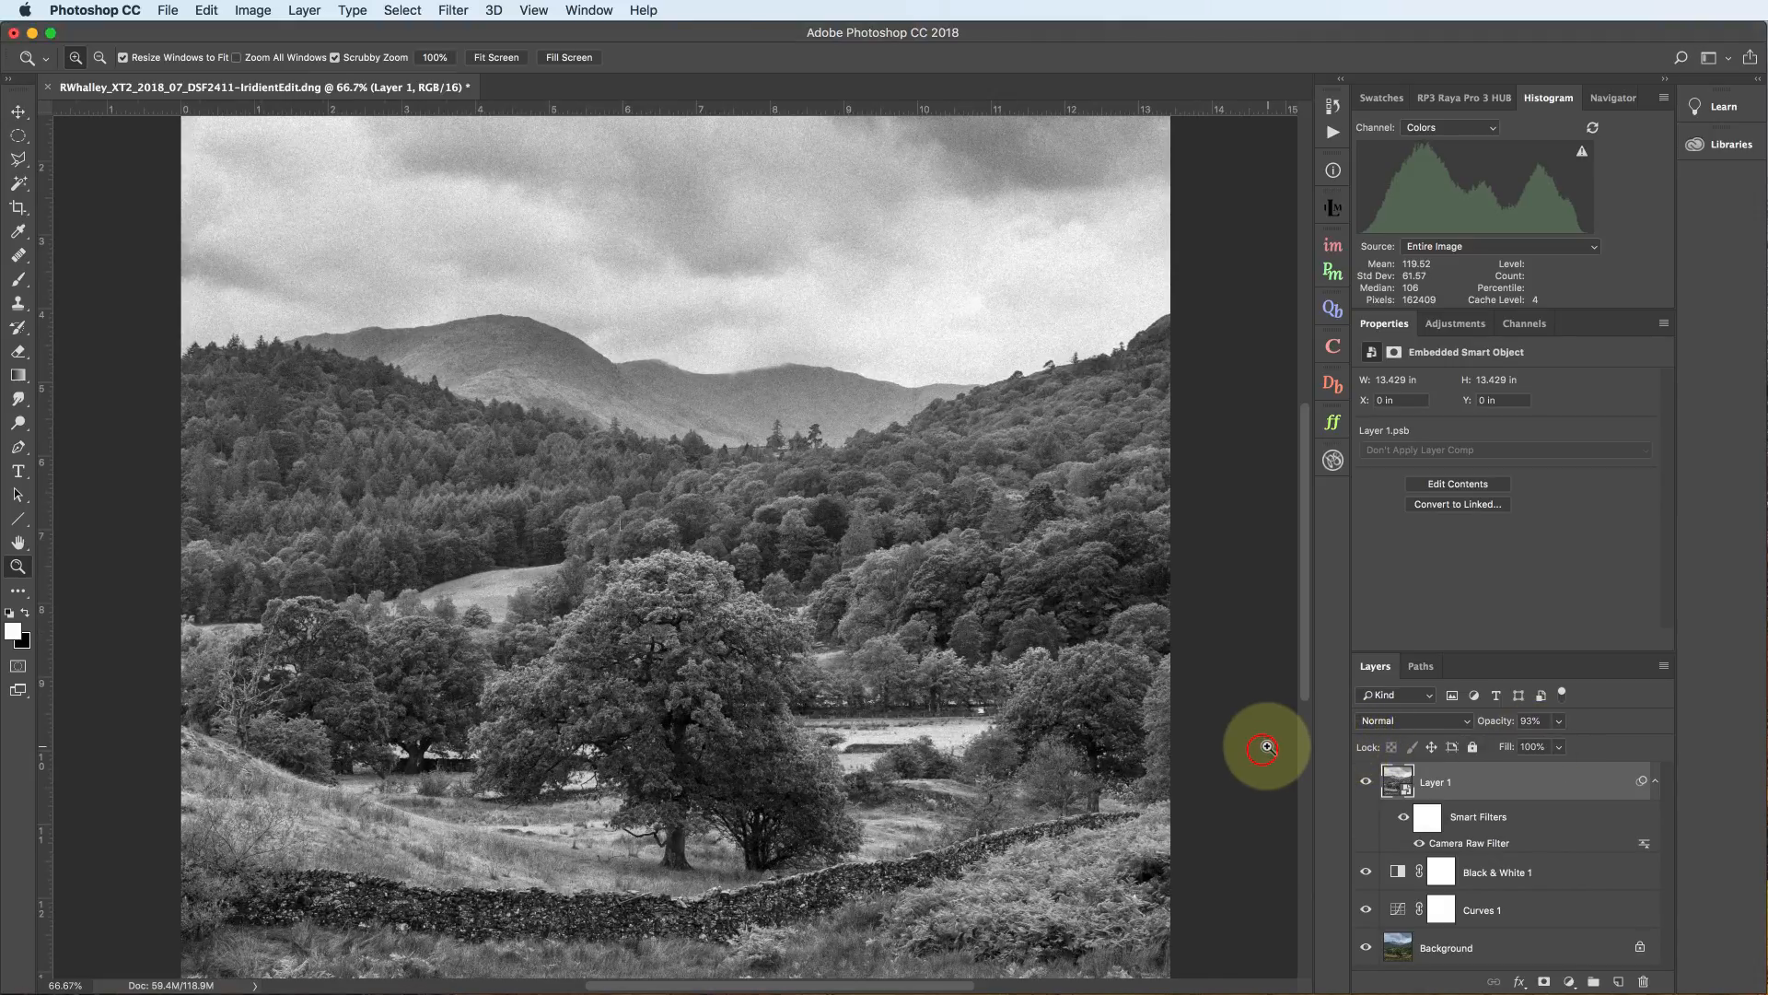